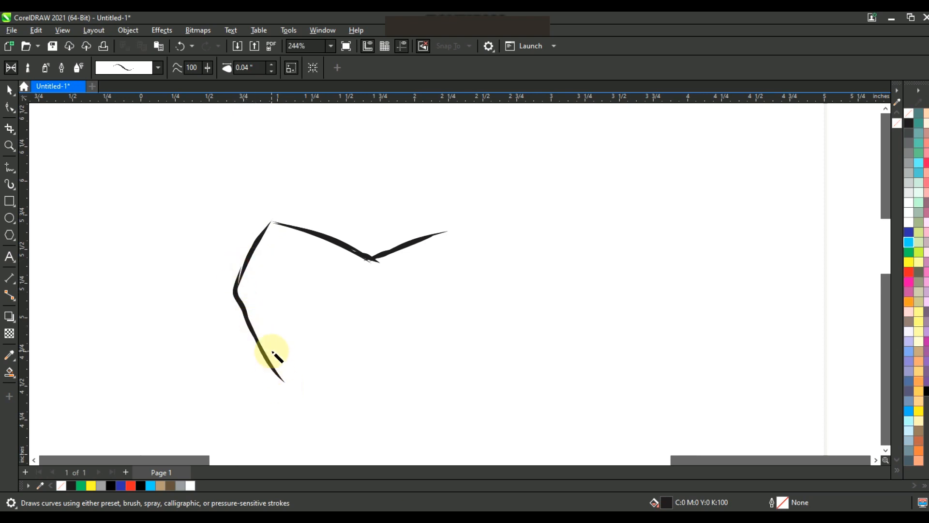
Step: Brush the cheek stroke below the bear's left ear and the contour strokes inside that ear with Artistic Media
{"action": "scroll", "coordinate": [279, 319], "scroll_direction": "down", "scroll_amount": 1}
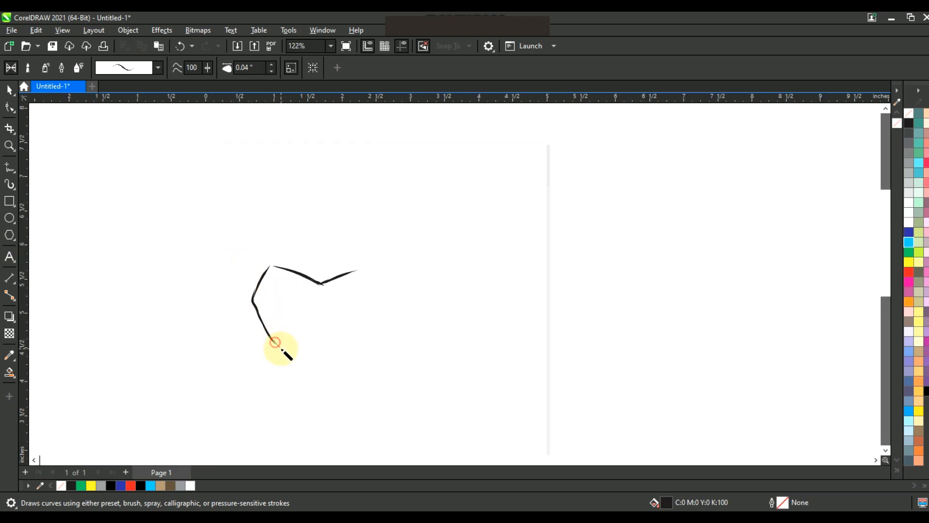
{"action": "mouse_move", "coordinate": [269, 376]}
{"action": "left_mouse_down"}
{"action": "mouse_move", "coordinate": [276, 345]}
{"action": "mouse_move", "coordinate": [272, 422]}
{"action": "left_mouse_up"}
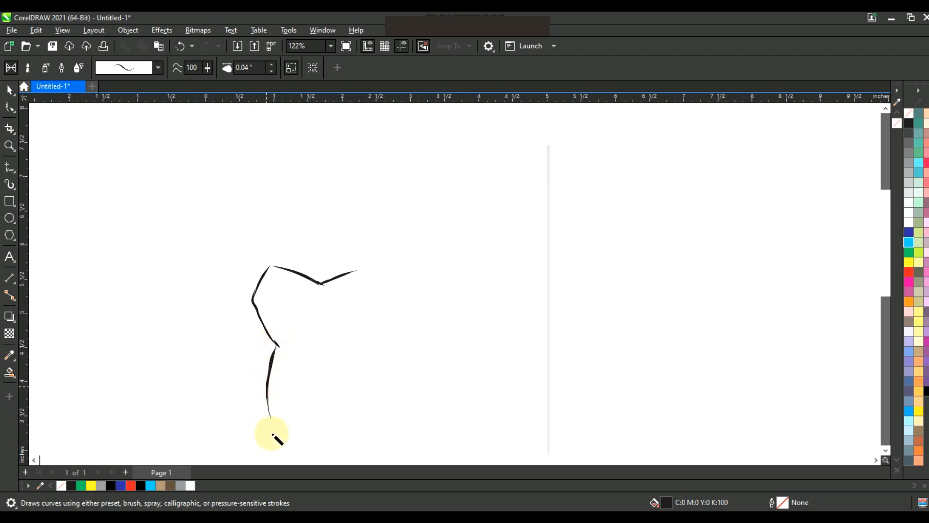
{"action": "left_click", "coordinate": [9, 147]}
{"action": "left_click_drag", "start_coordinate": [209, 225], "coordinate": [563, 401]}
{"action": "left_click", "coordinate": [9, 185]}
{"action": "left_click_drag", "start_coordinate": [233, 204], "coordinate": [307, 245]}
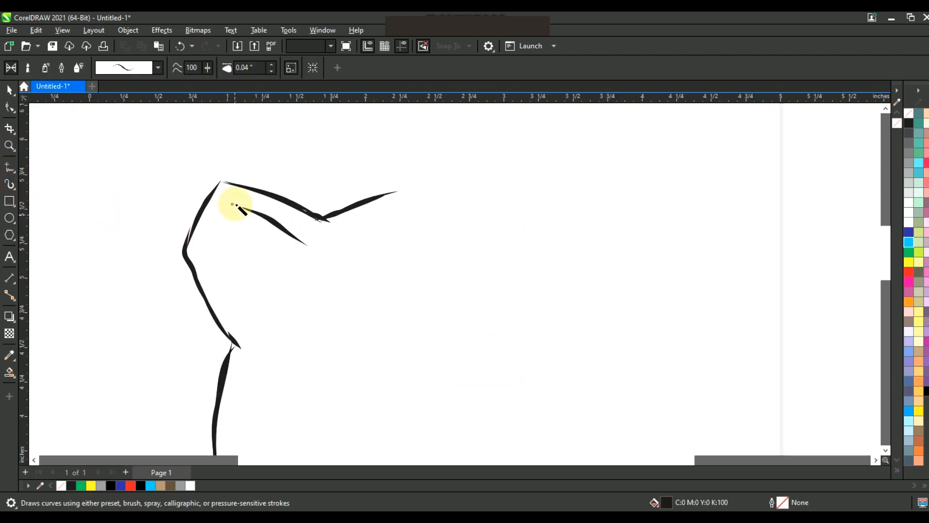
{"action": "left_click_drag", "start_coordinate": [220, 221], "coordinate": [217, 223]}
{"action": "left_click_drag", "start_coordinate": [222, 221], "coordinate": [274, 285]}
{"action": "left_click_drag", "start_coordinate": [304, 245], "coordinate": [273, 286]}
{"action": "left_click_drag", "start_coordinate": [227, 233], "coordinate": [244, 318]}
{"action": "mouse_move", "coordinate": [228, 232]}
{"action": "left_mouse_down"}
{"action": "mouse_move", "coordinate": [211, 271]}
{"action": "mouse_move", "coordinate": [242, 317]}
{"action": "left_mouse_up"}
Step: Brush the double forehead contour and the inner face line running from the ear down to the cheek
{"action": "left_click_drag", "start_coordinate": [301, 248], "coordinate": [274, 304]}
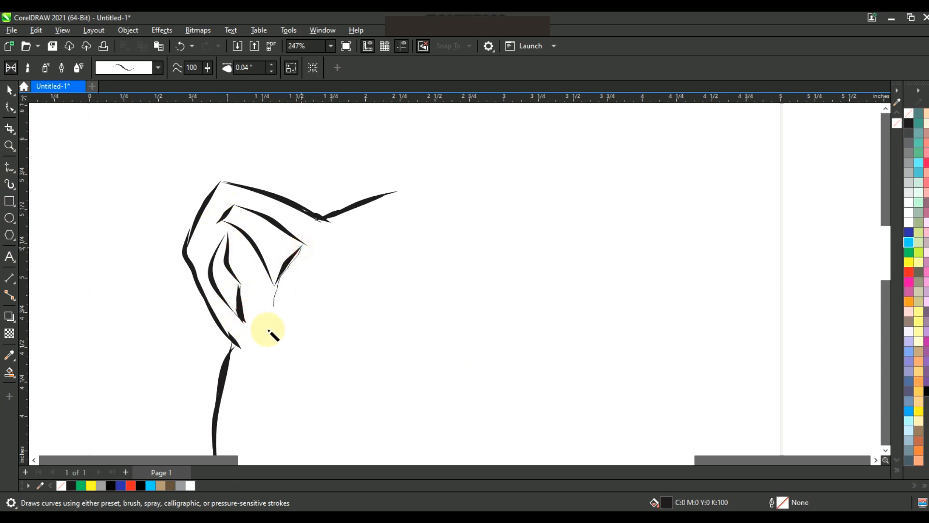
{"action": "left_click_drag", "start_coordinate": [437, 250], "coordinate": [438, 249]}
{"action": "left_click_drag", "start_coordinate": [395, 190], "coordinate": [436, 205]}
{"action": "scroll", "coordinate": [465, 185], "scroll_direction": "down", "scroll_amount": 1}
{"action": "left_click", "coordinate": [9, 145]}
{"action": "scroll", "coordinate": [376, 253], "scroll_direction": "down", "scroll_amount": 1}
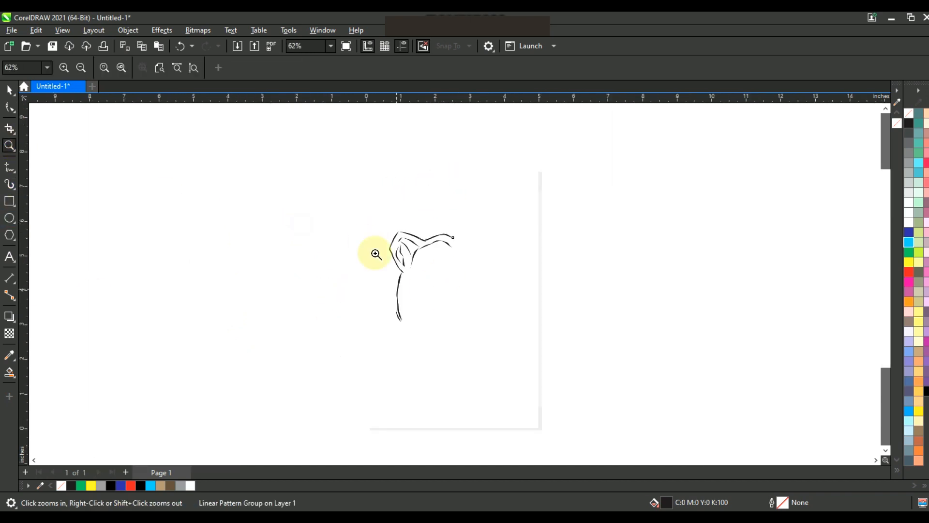
{"action": "left_click_drag", "start_coordinate": [376, 229], "coordinate": [584, 392]}
{"action": "left_click", "coordinate": [10, 184]}
{"action": "left_click_drag", "start_coordinate": [300, 276], "coordinate": [295, 290]}
Step: Set the Artistic Media stroke width to 0.03 inches
{"action": "left_click", "coordinate": [264, 68]}
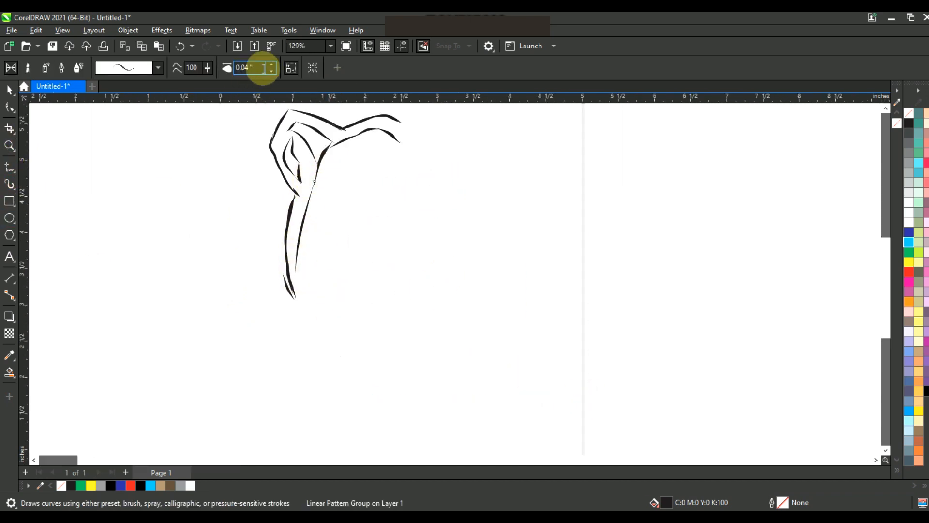
{"action": "left_click", "coordinate": [272, 63]}
{"action": "left_click", "coordinate": [272, 63]}
{"action": "left_click", "coordinate": [272, 72]}
{"action": "left_click", "coordinate": [272, 71]}
{"action": "left_click", "coordinate": [272, 72]}
{"action": "left_click", "coordinate": [272, 72]}
Step: Redraw the inner cheek stroke and brush the jawline, cheek and chin fur strokes on the left half of the face
{"action": "left_click_drag", "start_coordinate": [314, 181], "coordinate": [300, 272]}
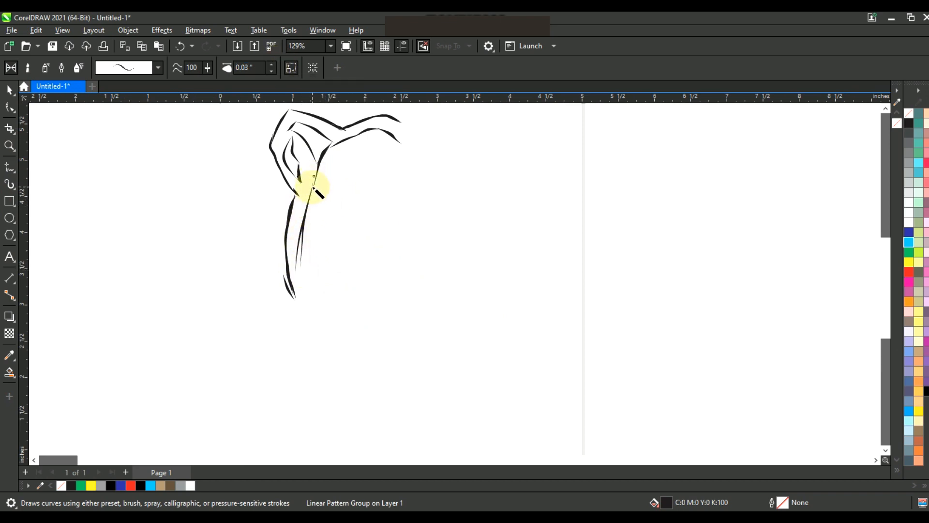
{"action": "key", "text": "ctrl+z"}
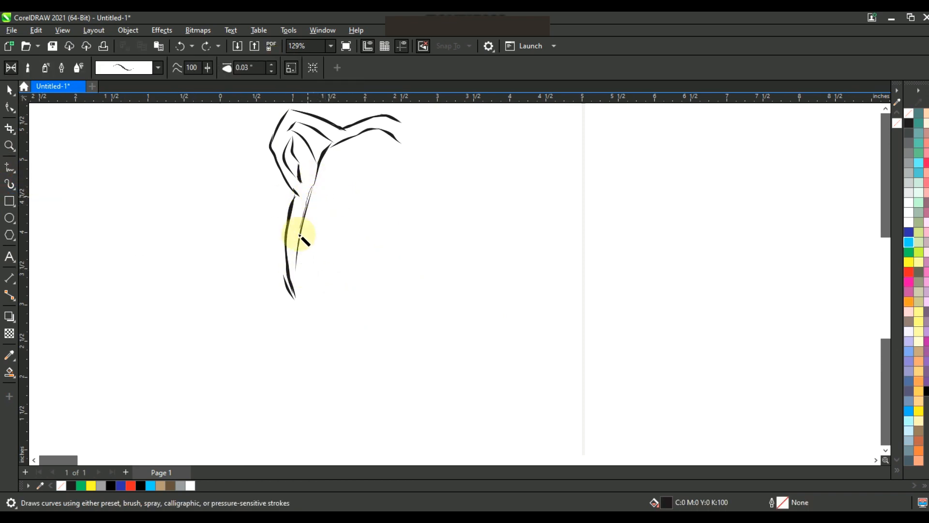
{"action": "mouse_move", "coordinate": [308, 267]}
{"action": "left_mouse_down"}
{"action": "mouse_move", "coordinate": [329, 303]}
{"action": "mouse_move", "coordinate": [292, 294]}
{"action": "mouse_move", "coordinate": [298, 288]}
{"action": "mouse_move", "coordinate": [320, 330]}
{"action": "mouse_move", "coordinate": [300, 290]}
{"action": "mouse_move", "coordinate": [347, 358]}
{"action": "mouse_move", "coordinate": [311, 331]}
{"action": "mouse_move", "coordinate": [406, 392]}
{"action": "mouse_move", "coordinate": [342, 351]}
{"action": "mouse_move", "coordinate": [394, 386]}
{"action": "left_mouse_up"}
{"action": "mouse_move", "coordinate": [331, 304]}
{"action": "left_mouse_down"}
{"action": "mouse_move", "coordinate": [322, 216]}
{"action": "mouse_move", "coordinate": [339, 239]}
{"action": "left_mouse_up"}
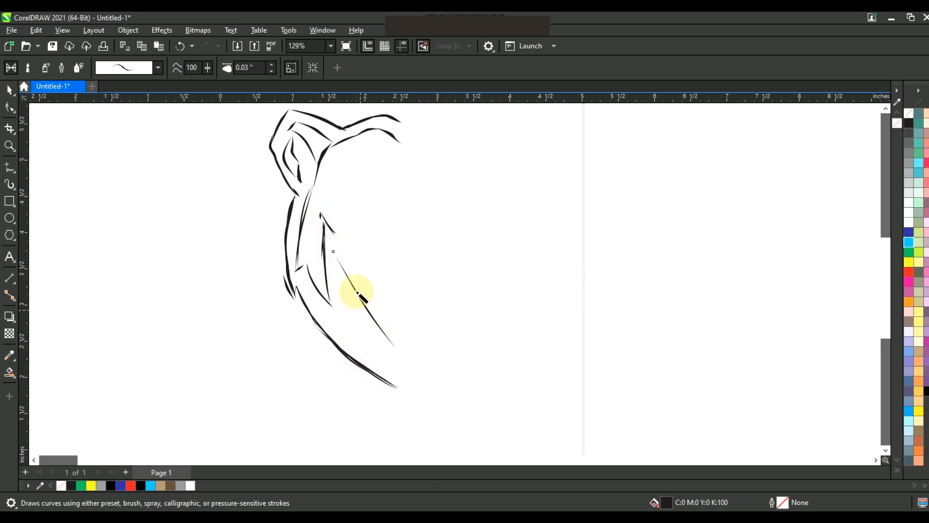
{"action": "left_click_drag", "start_coordinate": [400, 356], "coordinate": [400, 357]}
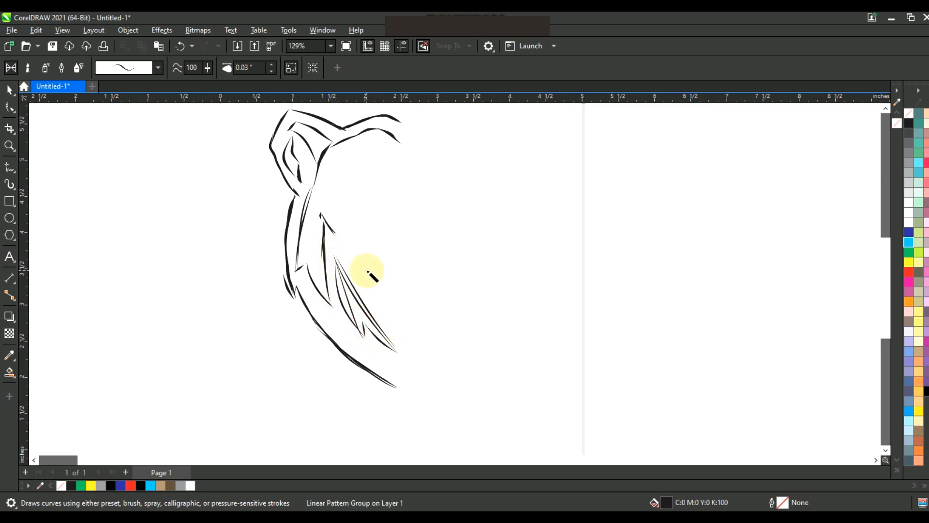
{"action": "left_click_drag", "start_coordinate": [397, 333], "coordinate": [389, 322]}
{"action": "left_click_drag", "start_coordinate": [368, 274], "coordinate": [363, 272]}
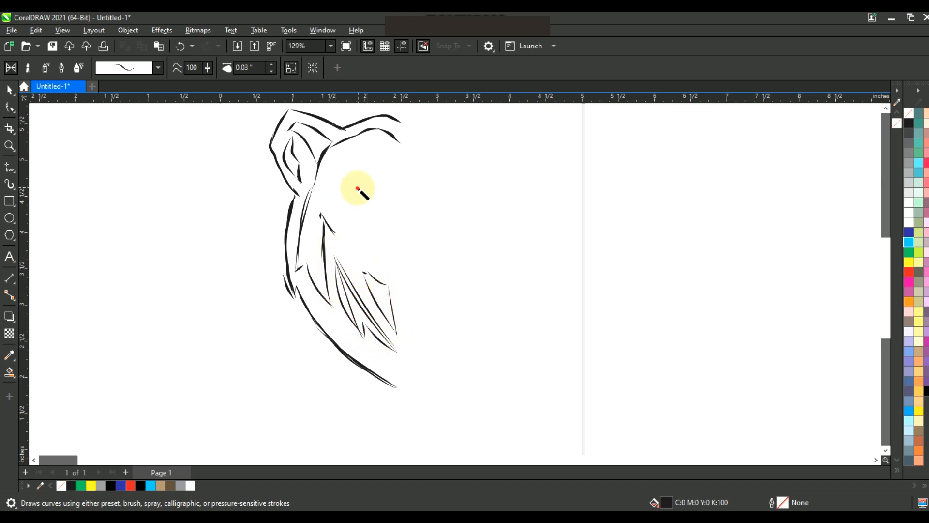
Step: Brush the brow and outer eye-area strokes on the left half of the bear's face
{"action": "left_click_drag", "start_coordinate": [356, 190], "coordinate": [336, 232]}
{"action": "left_click_drag", "start_coordinate": [339, 175], "coordinate": [358, 188]}
{"action": "left_click_drag", "start_coordinate": [345, 176], "coordinate": [384, 169]}
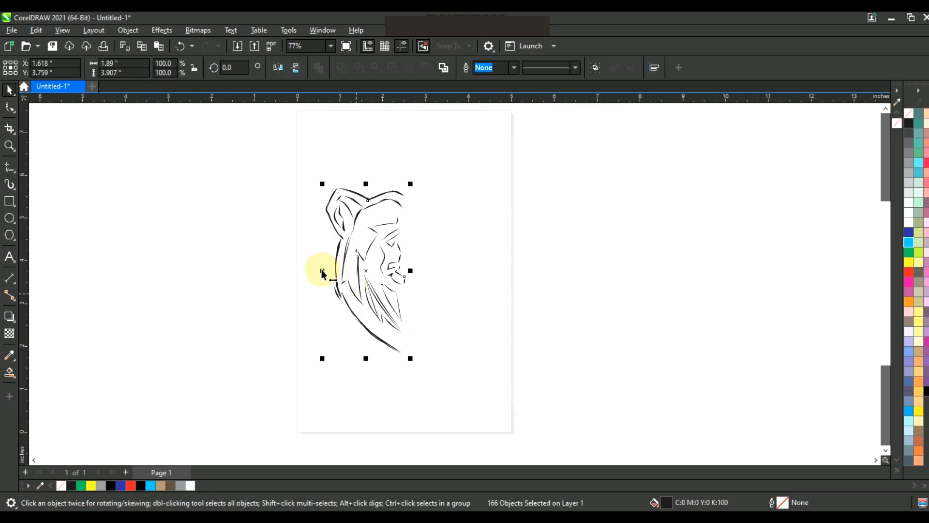
{"action": "left_click_drag", "start_coordinate": [321, 269], "coordinate": [405, 275]}
Step: Select the reference bitmap behind the finished bear line art and delete it
{"action": "left_click", "coordinate": [471, 332]}
{"action": "left_click", "coordinate": [529, 320]}
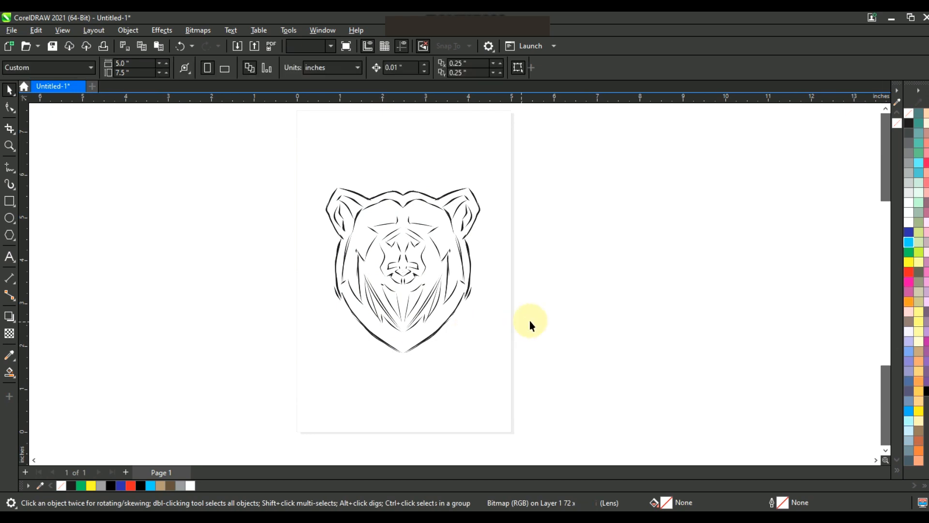
{"action": "left_click", "coordinate": [522, 261]}
{"action": "key", "text": "Delete"}
Step: Convert the bear line art to a 300 dpi grayscale bitmap and apply a uniform transparency of 87
{"action": "left_click_drag", "start_coordinate": [568, 152], "coordinate": [226, 395]}
{"action": "scroll", "coordinate": [352, 262], "scroll_direction": "up", "scroll_amount": 1}
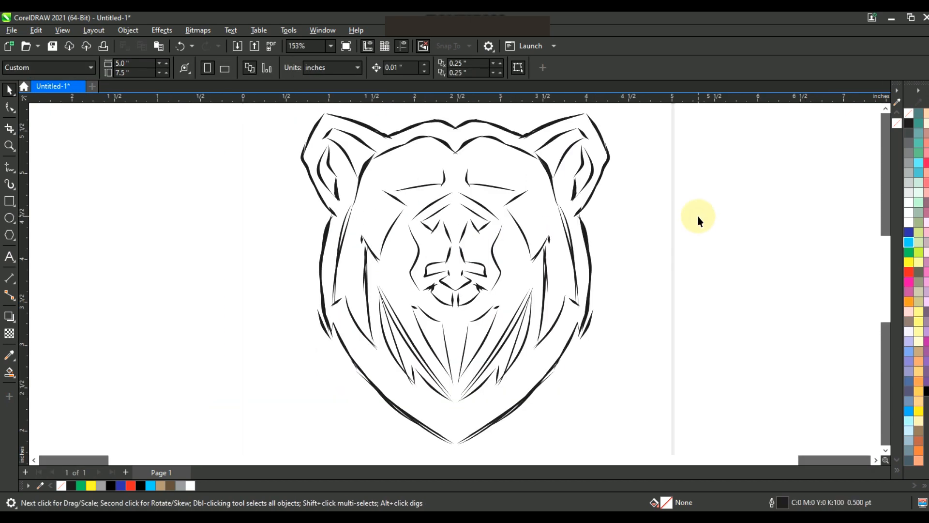
{"action": "scroll", "coordinate": [583, 260], "scroll_direction": "down", "scroll_amount": 1}
{"action": "left_click", "coordinate": [198, 30]}
{"action": "left_click", "coordinate": [213, 41]}
{"action": "left_click", "coordinate": [463, 231]}
{"action": "left_click", "coordinate": [460, 261]}
{"action": "left_click", "coordinate": [480, 330]}
{"action": "left_click", "coordinate": [9, 333]}
{"action": "left_click_drag", "start_coordinate": [492, 368], "coordinate": [518, 366]}
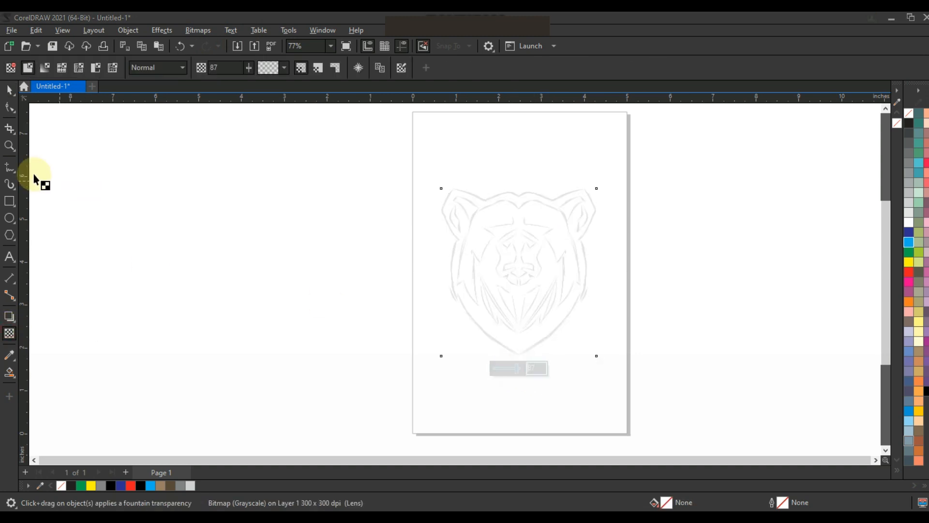
Step: Start tracing the head outline with a straight freehand line from the forehead centre to the left ear base, outline width 1.5 pt
{"action": "left_click", "coordinate": [10, 145]}
{"action": "left_click", "coordinate": [514, 253]}
{"action": "key", "text": "F4"}
{"action": "left_click", "coordinate": [532, 156]}
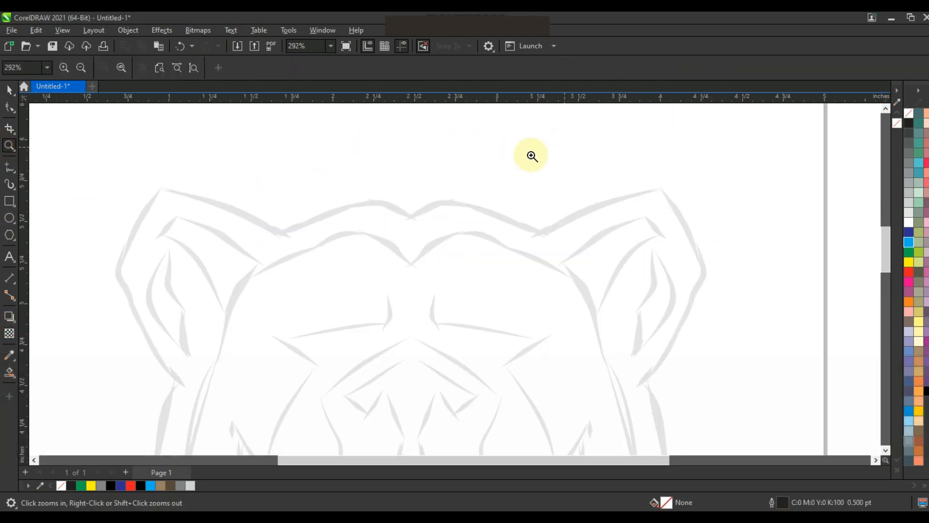
{"action": "left_click", "coordinate": [9, 167]}
{"action": "left_click", "coordinate": [412, 218]}
{"action": "left_click", "coordinate": [282, 234]}
{"action": "left_click", "coordinate": [366, 67]}
{"action": "left_click", "coordinate": [348, 116]}
Step: Continue the outline around the left ear with straight segments through its tip and outer corner to its lower end
{"action": "key", "text": "space"}
{"action": "left_click", "coordinate": [282, 234]}
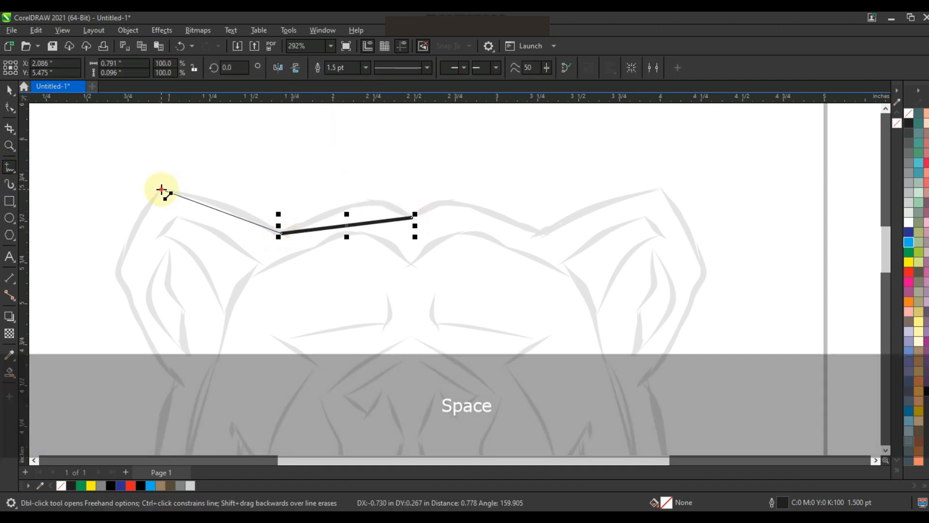
{"action": "double_click", "coordinate": [161, 189]}
{"action": "double_click", "coordinate": [118, 269]}
{"action": "left_click", "coordinate": [176, 382]}
Step: Extend the outline with straight segments down the left cheek, back up for the fur notch, and on to the chin point
{"action": "key", "text": "F3"}
{"action": "key", "text": "F3"}
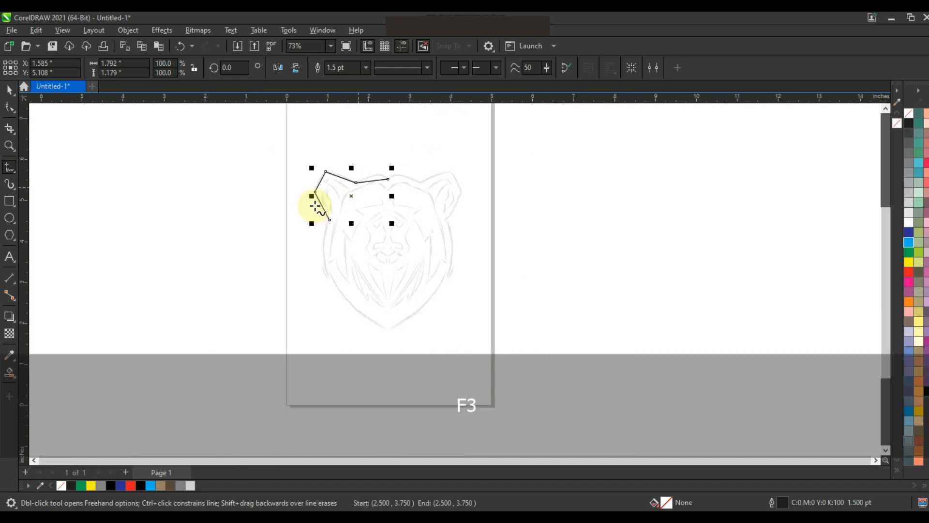
{"action": "left_click", "coordinate": [10, 147]}
{"action": "left_click_drag", "start_coordinate": [272, 180], "coordinate": [483, 349]}
{"action": "left_click", "coordinate": [9, 167]}
{"action": "key", "text": "space"}
{"action": "left_click", "coordinate": [362, 187]}
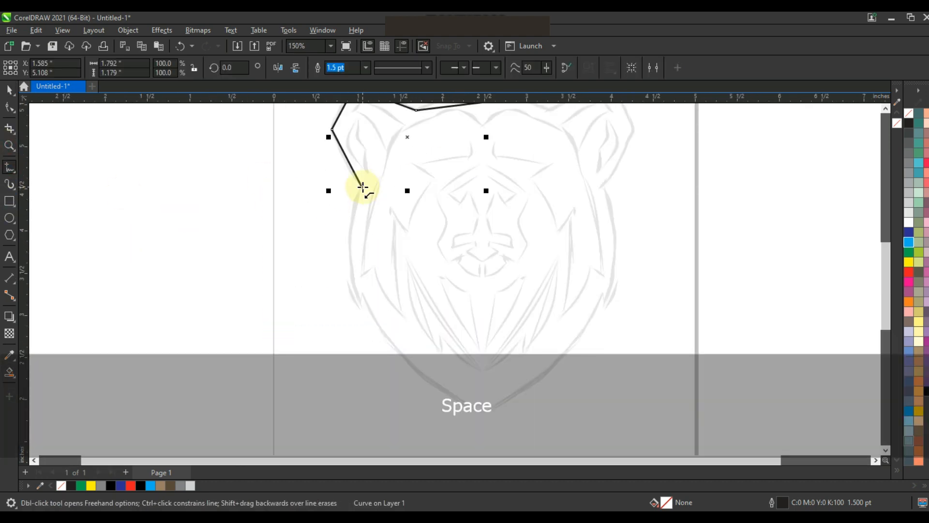
{"action": "double_click", "coordinate": [360, 308]}
{"action": "double_click", "coordinate": [362, 291]}
{"action": "left_click", "coordinate": [482, 411]}
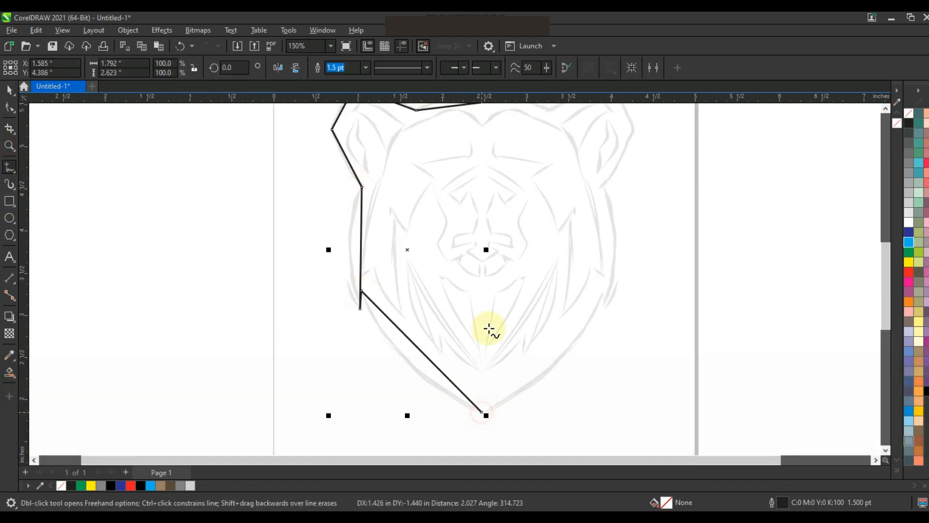
Step: Convert the traced outline's segments to curves and bend the cheek and jaw segments to match the faded sketch
{"action": "key", "text": "shift+F2"}
{"action": "left_click", "coordinate": [9, 107]}
{"action": "key", "text": "F3"}
{"action": "left_click_drag", "start_coordinate": [314, 139], "coordinate": [494, 342]}
{"action": "key", "text": "shift+F2"}
{"action": "left_click", "coordinate": [178, 71]}
{"action": "key", "text": "Escape"}
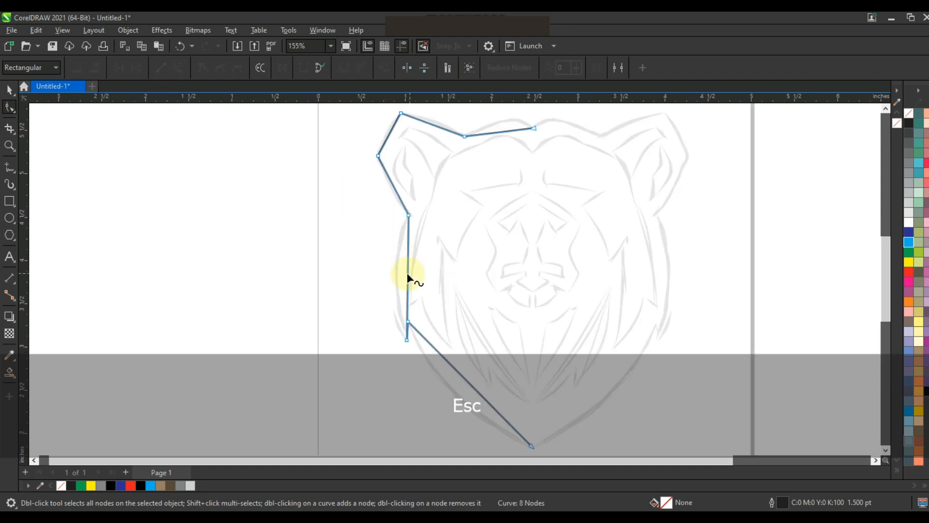
{"action": "left_click_drag", "start_coordinate": [408, 272], "coordinate": [397, 276]}
{"action": "left_click_drag", "start_coordinate": [467, 380], "coordinate": [448, 388]}
Step: Bend the outline's forehead and left ear segments to follow the faded sketch
{"action": "left_click", "coordinate": [9, 148]}
{"action": "left_click_drag", "start_coordinate": [233, 312], "coordinate": [662, 74]}
{"action": "left_click", "coordinate": [9, 106]}
{"action": "left_click", "coordinate": [552, 189]}
{"action": "left_click_drag", "start_coordinate": [550, 189], "coordinate": [548, 161]}
{"action": "left_click_drag", "start_coordinate": [515, 193], "coordinate": [513, 185]}
{"action": "left_click", "coordinate": [433, 180]}
{"action": "left_click_drag", "start_coordinate": [433, 180], "coordinate": [438, 174]}
{"action": "left_click_drag", "start_coordinate": [371, 192], "coordinate": [366, 188]}
{"action": "left_click_drag", "start_coordinate": [376, 272], "coordinate": [374, 272]}
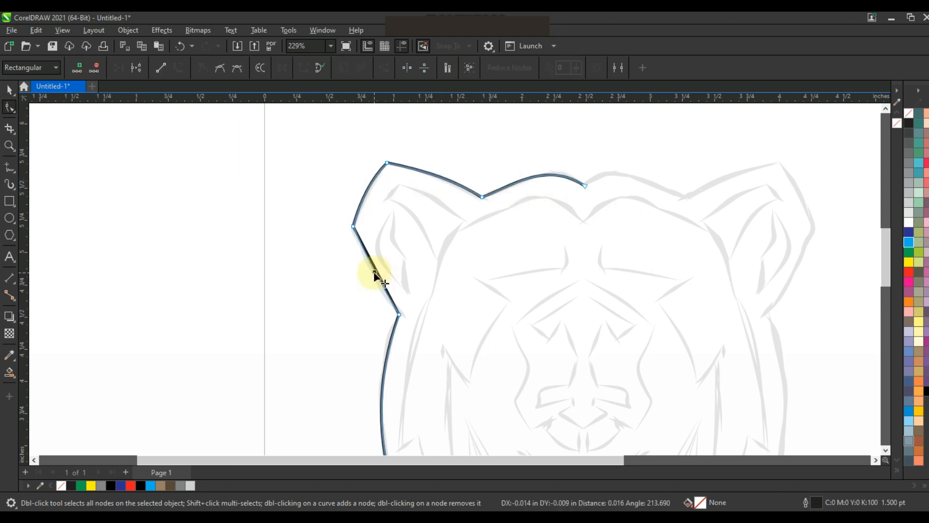
Step: Mirror a copy of the half outline to the other side of the head and combine both halves
{"action": "left_click", "coordinate": [405, 235]}
{"action": "left_click_drag", "start_coordinate": [282, 142], "coordinate": [715, 353]}
{"action": "key", "text": "F3"}
{"action": "key", "text": "F3"}
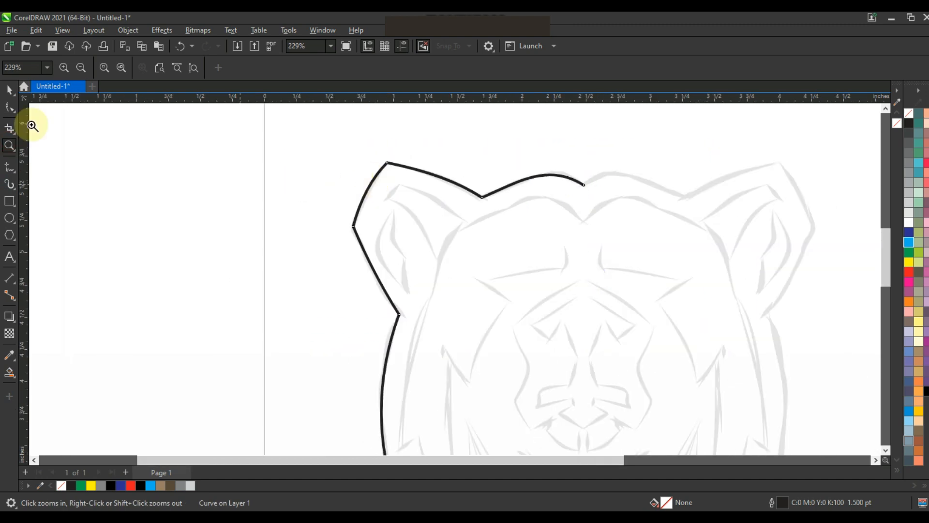
{"action": "left_click", "coordinate": [10, 90]}
{"action": "left_click_drag", "start_coordinate": [258, 290], "coordinate": [420, 304]}
{"action": "right_click", "coordinate": [420, 303]}
{"action": "left_click", "coordinate": [360, 174], "text": "shift"}
{"action": "left_click", "coordinate": [318, 68]}
Step: Join the two halves' end nodes at the forehead centre and at the chin to close the head outline
{"action": "left_click", "coordinate": [10, 109]}
{"action": "left_click_drag", "start_coordinate": [370, 167], "coordinate": [388, 189]}
{"action": "left_click", "coordinate": [118, 68]}
{"action": "left_click_drag", "start_coordinate": [360, 401], "coordinate": [382, 427]}
{"action": "left_click", "coordinate": [121, 68]}
Step: Fill the closed head outline with black and move it to the right, off the faded sketch
{"action": "left_click", "coordinate": [9, 90]}
{"action": "left_click", "coordinate": [921, 379]}
{"action": "left_click_drag", "start_coordinate": [380, 266], "coordinate": [641, 268]}
{"action": "left_click", "coordinate": [778, 222]}
Step: Trace the inner light area of the left half with straight segments, from the brow through cheek and ear to the forehead centre
{"action": "left_click", "coordinate": [10, 146]}
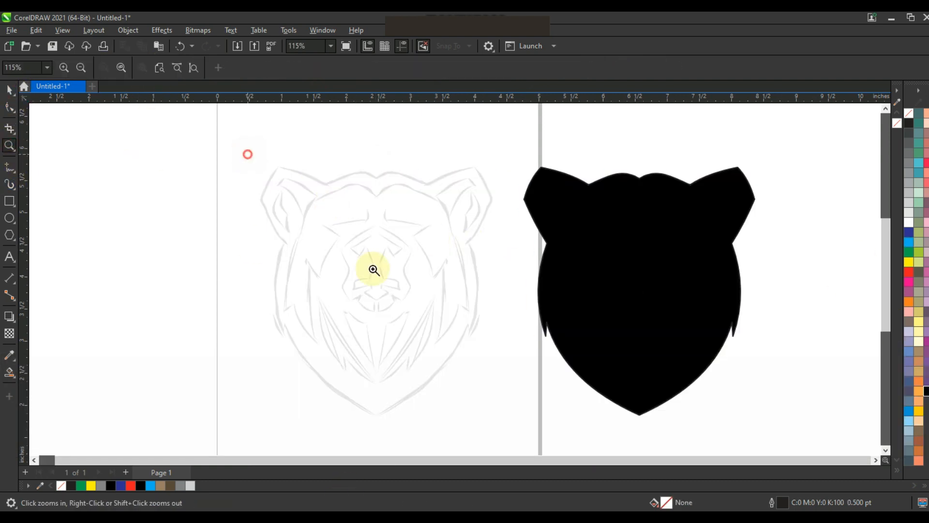
{"action": "left_click", "coordinate": [374, 269]}
{"action": "key", "text": "F5"}
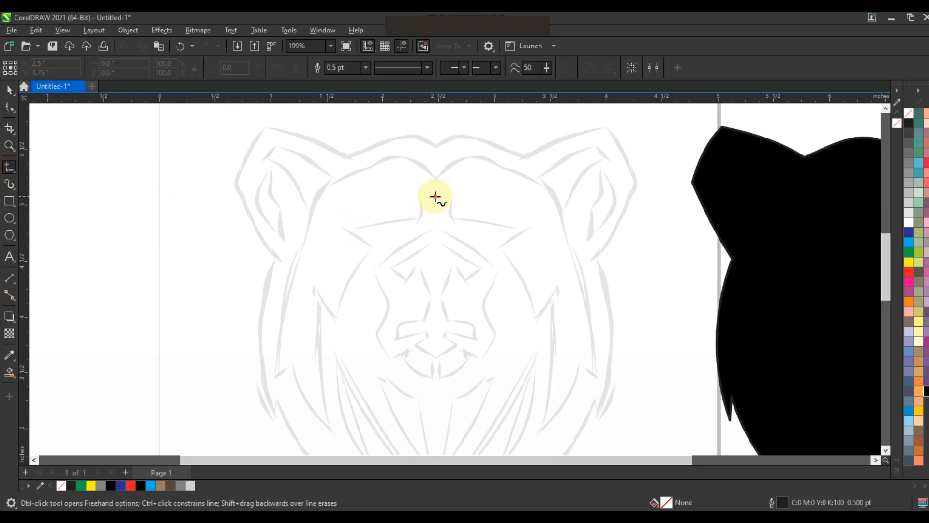
{"action": "double_click", "coordinate": [433, 218]}
{"action": "double_click", "coordinate": [420, 218]}
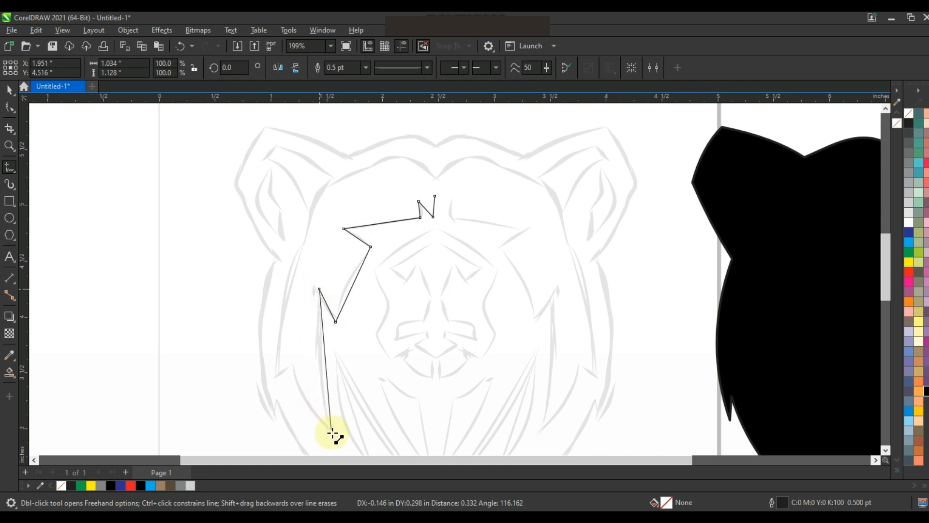
{"action": "double_click", "coordinate": [274, 377]}
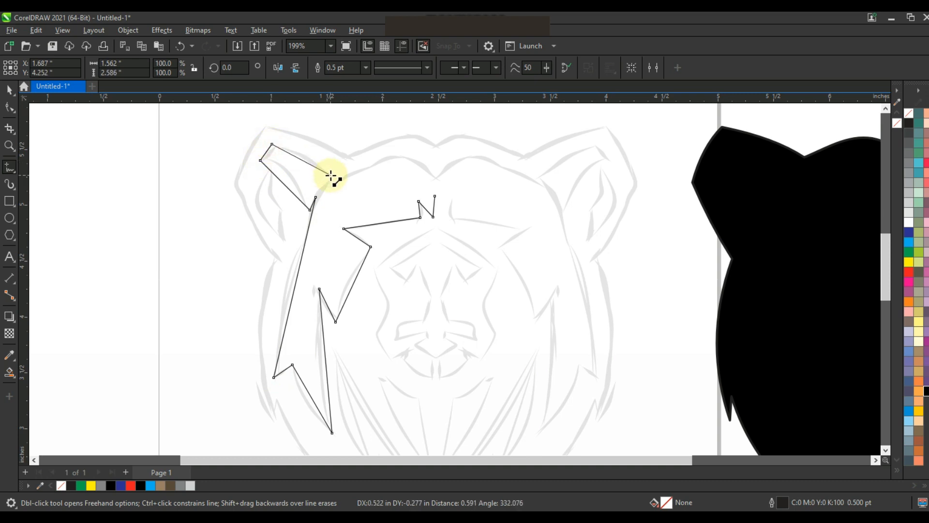
{"action": "double_click", "coordinate": [433, 177]}
Step: Convert the inner face shape's segments to curves and bend its ear and forehead segments to the sketch
{"action": "key", "text": "F10"}
{"action": "left_click_drag", "start_coordinate": [184, 137], "coordinate": [510, 434]}
{"action": "left_click", "coordinate": [178, 68]}
{"action": "left_click_drag", "start_coordinate": [285, 184], "coordinate": [287, 173]}
{"action": "left_click_drag", "start_coordinate": [301, 159], "coordinate": [297, 152]}
{"action": "left_click_drag", "start_coordinate": [396, 183], "coordinate": [397, 171]}
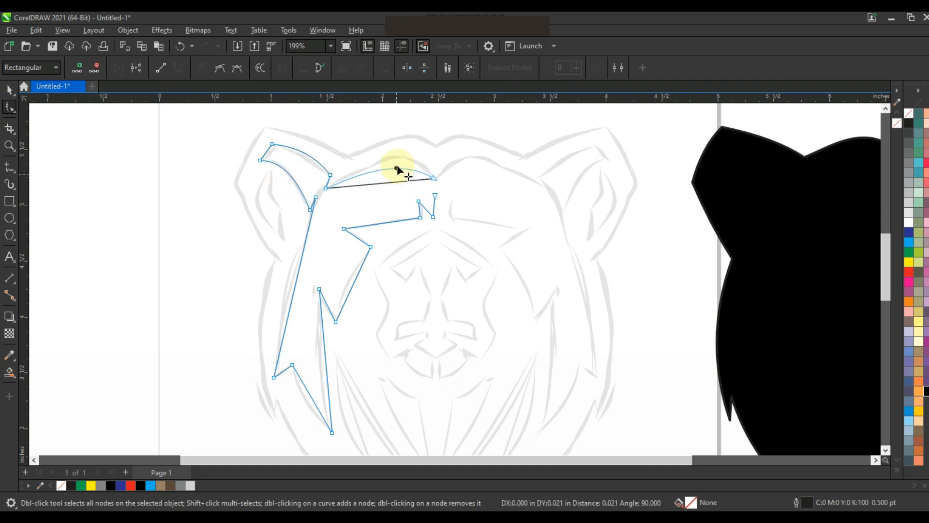
Step: Bend the inner face shape's side, cheek and eye-side segments to follow the sketch
{"action": "left_click_drag", "start_coordinate": [287, 312], "coordinate": [279, 264]}
{"action": "left_click_drag", "start_coordinate": [301, 256], "coordinate": [306, 257]}
{"action": "left_click_drag", "start_coordinate": [306, 390], "coordinate": [322, 371]}
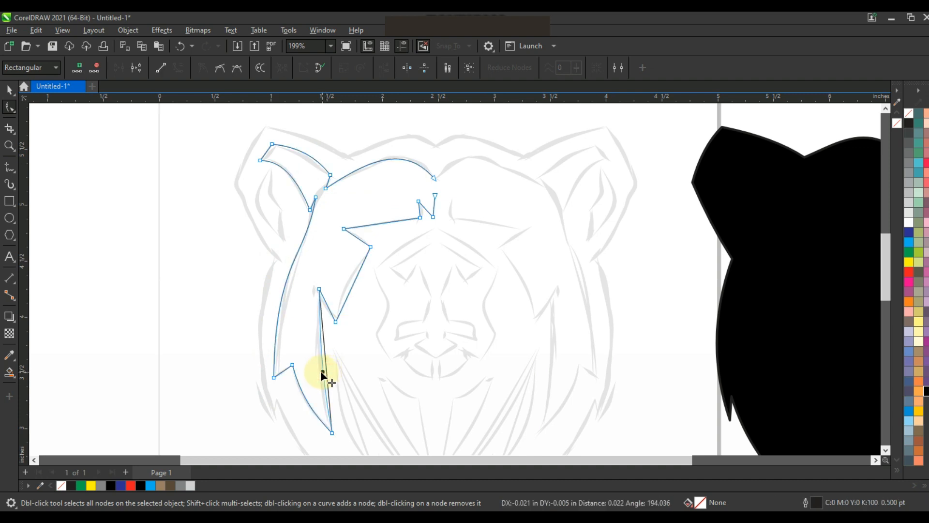
{"action": "left_click_drag", "start_coordinate": [350, 295], "coordinate": [343, 290]}
Step: Mirror a copy of the inner face shape to the other half and combine the two curves
{"action": "key", "text": "space"}
{"action": "left_click_drag", "start_coordinate": [257, 288], "coordinate": [460, 316]}
{"action": "right_click", "coordinate": [461, 317]}
{"action": "left_click", "coordinate": [419, 208], "text": "shift"}
{"action": "left_click", "coordinate": [319, 67]}
Step: Join the inner face shape's end nodes where its halves meet at the forehead centre
{"action": "left_click", "coordinate": [9, 108]}
{"action": "left_click_drag", "start_coordinate": [428, 160], "coordinate": [440, 183]}
{"action": "left_click", "coordinate": [119, 68]}
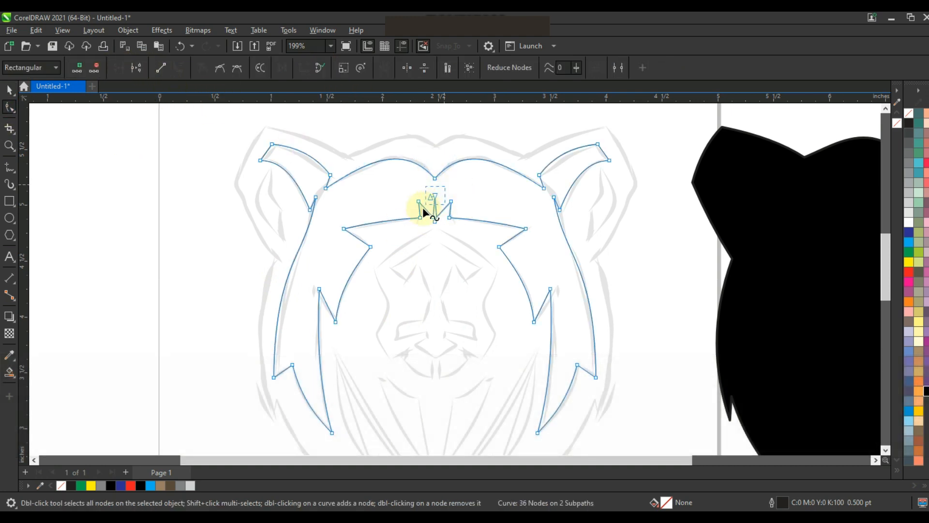
Step: Align the inner face shape to the horizontal centre of the black head silhouette and fill it with white
{"action": "left_click", "coordinate": [9, 90]}
{"action": "key", "text": "F3"}
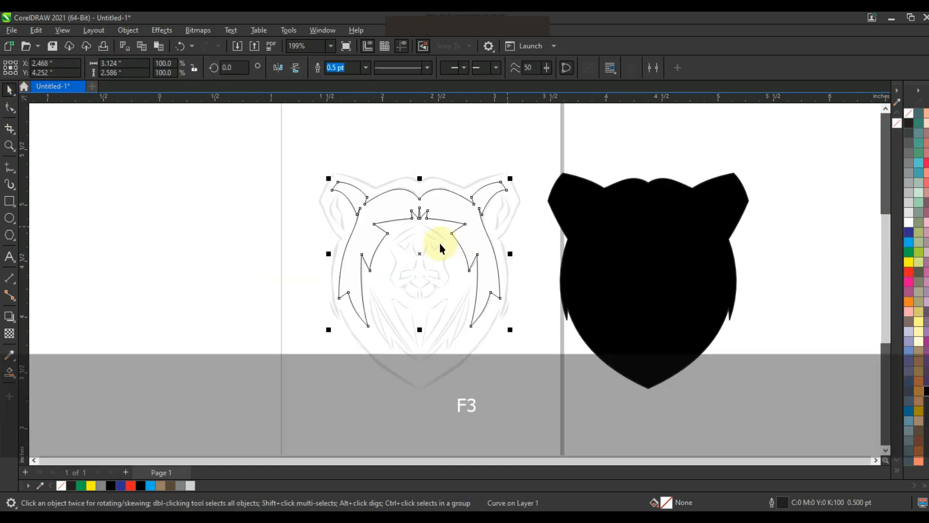
{"action": "left_click", "coordinate": [736, 276], "text": "shift"}
{"action": "key", "text": "c"}
Step: Trace the small inner shape of the left ear as a closed four-node figure and curve its sides to the sketch
{"action": "left_click", "coordinate": [9, 145]}
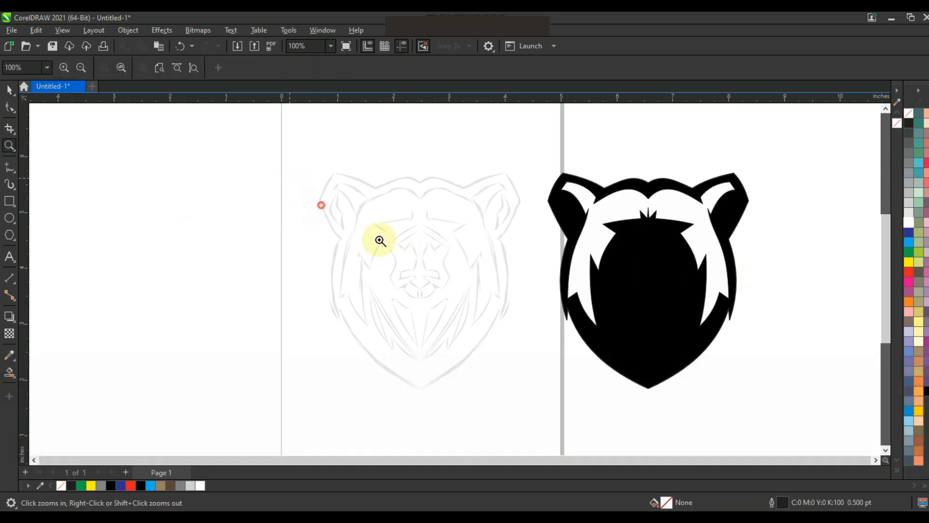
{"action": "left_click_drag", "start_coordinate": [380, 241], "coordinate": [337, 160]}
{"action": "key", "text": "F5"}
{"action": "left_click", "coordinate": [364, 233]}
{"action": "left_click", "coordinate": [385, 259]}
{"action": "left_click", "coordinate": [392, 340]}
{"action": "left_click", "coordinate": [363, 173]}
{"action": "left_click", "coordinate": [9, 106]}
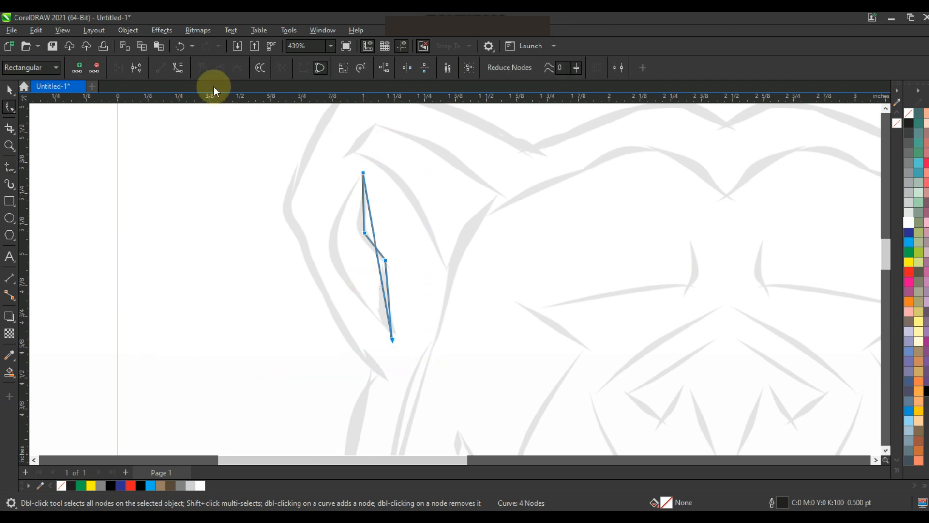
{"action": "left_click_drag", "start_coordinate": [379, 266], "coordinate": [332, 258]}
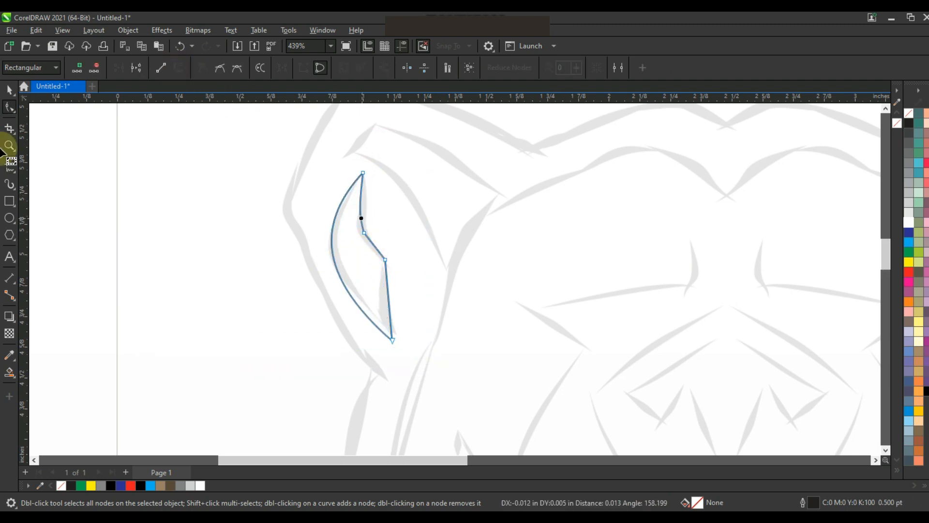
Step: Mirror a copy of the inner-ear shape onto the opposite ear and select both shapes
{"action": "left_click", "coordinate": [9, 90]}
{"action": "key", "text": "F3"}
{"action": "left_click_drag", "start_coordinate": [277, 231], "coordinate": [648, 263]}
{"action": "right_click", "coordinate": [319, 238]}
{"action": "left_click", "coordinate": [289, 222], "text": "shift"}
{"action": "left_click", "coordinate": [342, 69]}
{"action": "key", "text": "F3"}
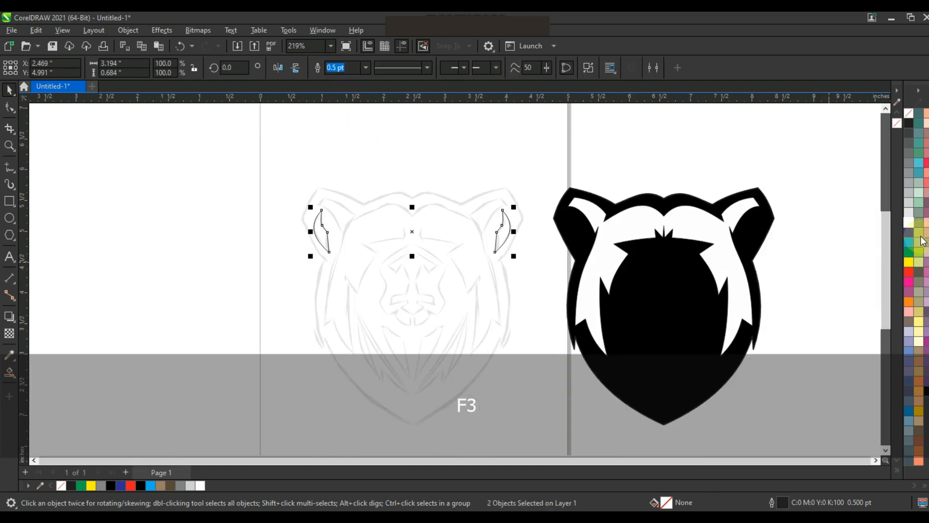
Step: Align the two inner-ear shapes to the horizontal centre of the black head silhouette
{"action": "left_click", "coordinate": [756, 228], "text": "shift"}
{"action": "key", "text": "c"}
Step: Trace the long fur shape on the lower left cheek as a closed four-node figure and curve its sides to the sketch
{"action": "left_click", "coordinate": [9, 145]}
{"action": "left_click_drag", "start_coordinate": [315, 262], "coordinate": [550, 408]}
{"action": "left_click", "coordinate": [11, 173]}
{"action": "left_click", "coordinate": [278, 214]}
{"action": "left_click", "coordinate": [402, 410]}
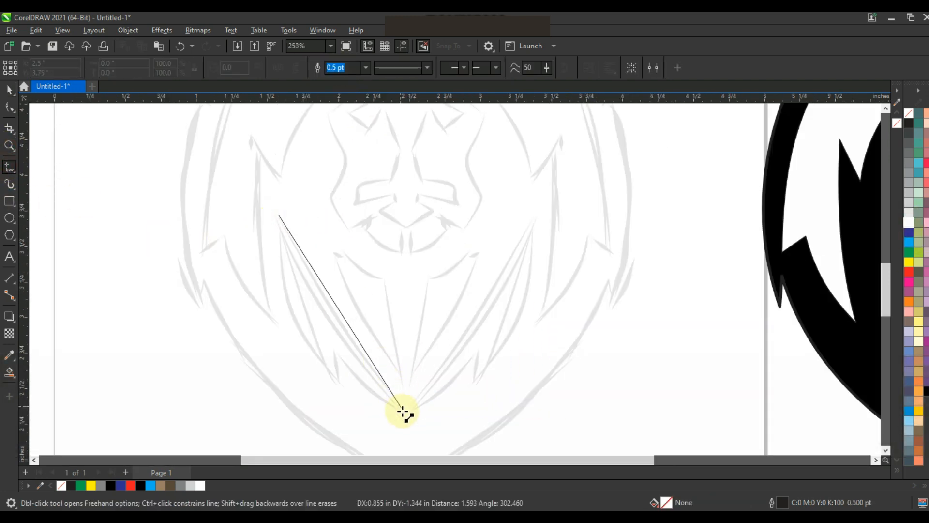
{"action": "double_click", "coordinate": [341, 383]}
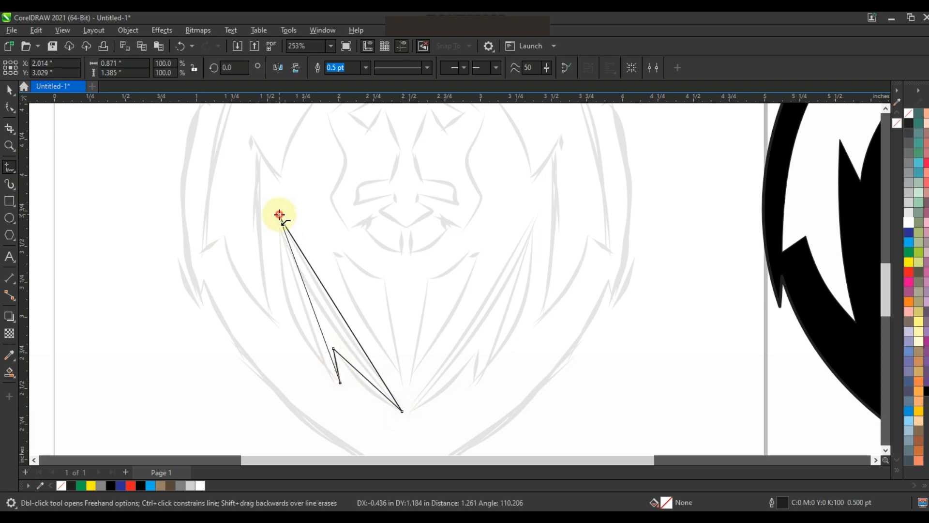
{"action": "left_click", "coordinate": [279, 215]}
{"action": "left_click", "coordinate": [9, 107]}
{"action": "left_click", "coordinate": [177, 68]}
{"action": "left_click_drag", "start_coordinate": [318, 323], "coordinate": [336, 322]}
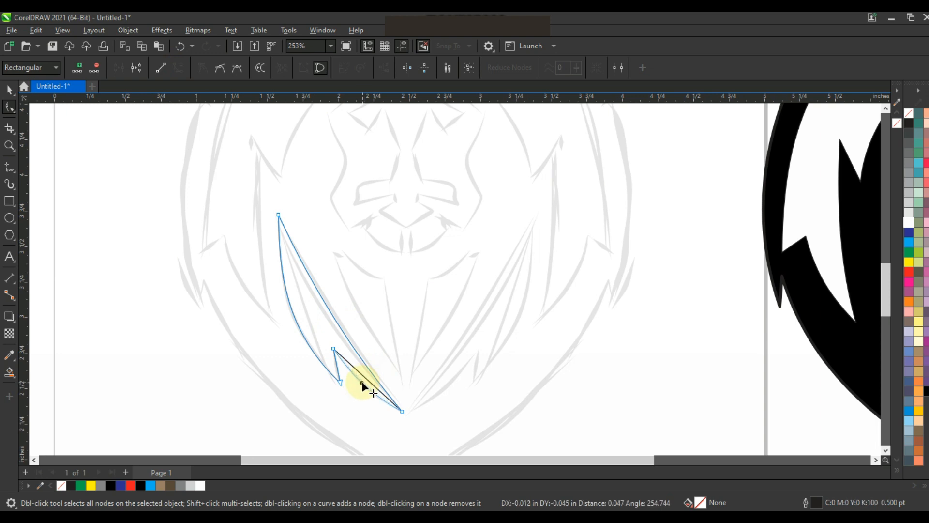
Step: Mirror a copy of the cheek fur shape onto the opposite side, align both by their bottom edges and weld them
{"action": "left_click", "coordinate": [9, 89]}
{"action": "left_click_drag", "start_coordinate": [276, 313], "coordinate": [473, 348]}
{"action": "right_click", "coordinate": [467, 349]}
{"action": "left_click", "coordinate": [309, 310], "text": "shift"}
{"action": "key", "text": "b"}
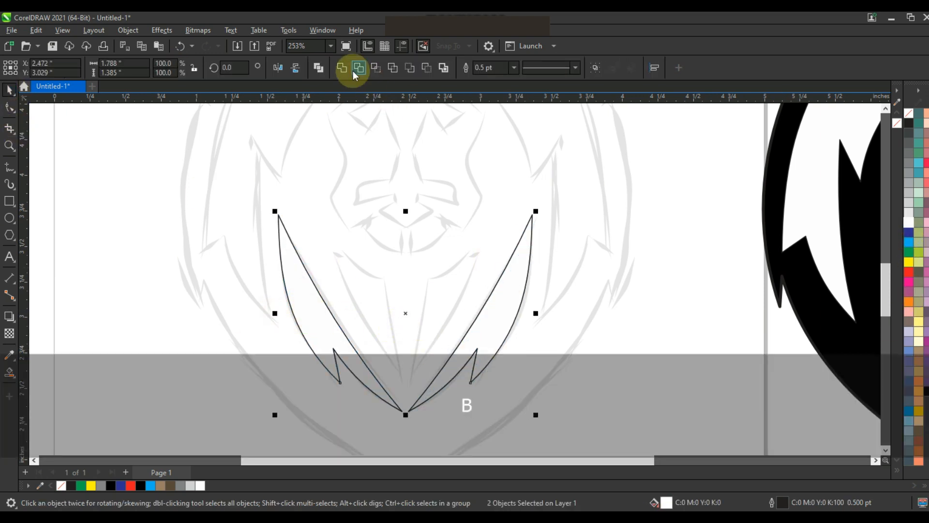
{"action": "left_click", "coordinate": [342, 67]}
Step: Align the welded cheek fur shape to the horizontal centre of the black head silhouette
{"action": "key", "text": "F3"}
{"action": "left_click", "coordinate": [695, 315], "text": "shift"}
{"action": "key", "text": "c"}
{"action": "left_click", "coordinate": [643, 360]}
Step: Trace the pointed fur shape below the left side of the mouth as a closed three-node figure and curve its sides
{"action": "left_click", "coordinate": [10, 145]}
{"action": "left_click_drag", "start_coordinate": [394, 251], "coordinate": [498, 317]}
{"action": "left_click", "coordinate": [9, 166]}
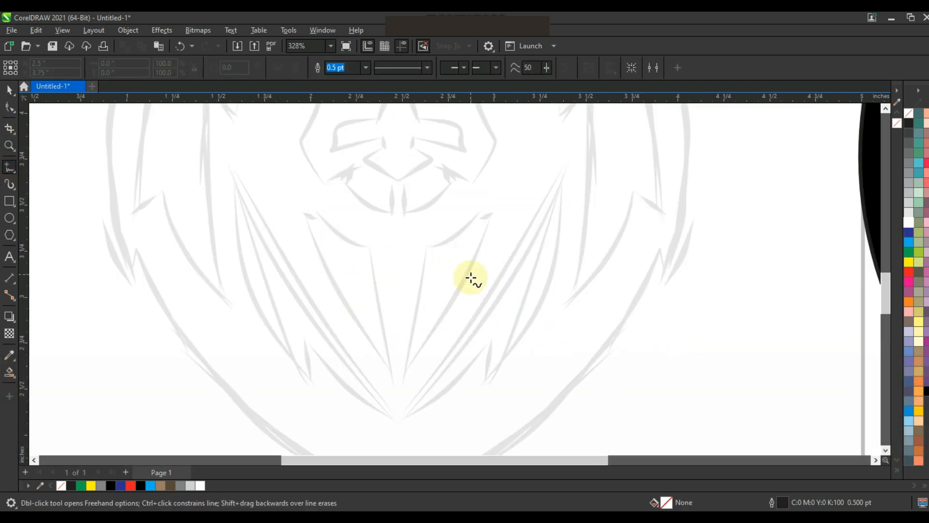
{"action": "double_click", "coordinate": [369, 247]}
{"action": "double_click", "coordinate": [391, 383]}
{"action": "left_click", "coordinate": [298, 196]}
{"action": "left_click", "coordinate": [9, 108]}
{"action": "left_click_drag", "start_coordinate": [160, 162], "coordinate": [439, 429]}
{"action": "left_click_drag", "start_coordinate": [343, 288], "coordinate": [331, 290]}
{"action": "left_click_drag", "start_coordinate": [341, 228], "coordinate": [337, 231]}
{"action": "left_click_drag", "start_coordinate": [378, 299], "coordinate": [374, 301]}
Step: Mirror a copy of the chin fur shape to the opposite side, spaced to about 1.058 in overall width, and weld both
{"action": "left_click", "coordinate": [10, 90]}
{"action": "left_click_drag", "start_coordinate": [295, 290], "coordinate": [406, 308]}
{"action": "right_click", "coordinate": [406, 308]}
{"action": "left_click_drag", "start_coordinate": [409, 306], "coordinate": [419, 306]}
{"action": "left_click", "coordinate": [358, 280], "text": "shift"}
{"action": "left_click", "coordinate": [342, 68]}
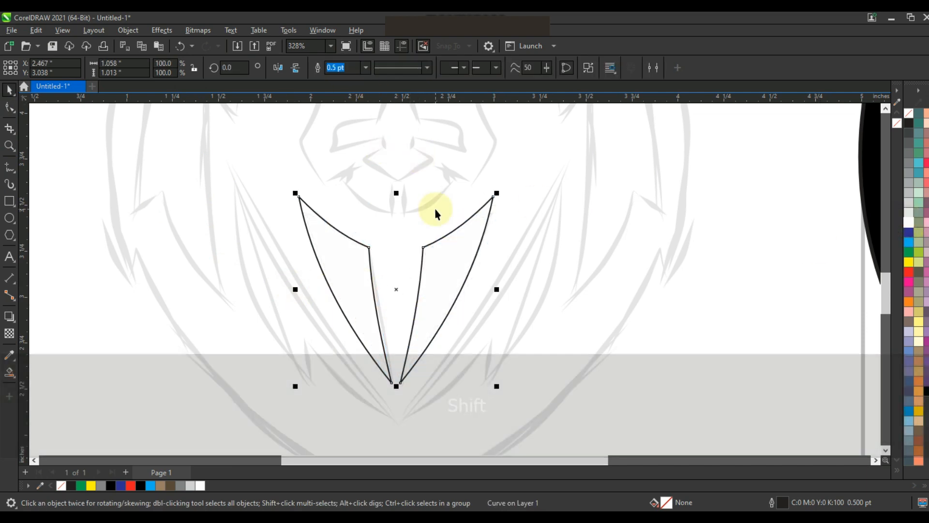
Step: Align the chin fur shape to the horizontal centre of the black head silhouette
{"action": "scroll", "coordinate": [477, 255], "scroll_direction": "down", "scroll_amount": 2}
{"action": "left_click", "coordinate": [634, 267], "text": "shift"}
{"action": "key", "text": "c"}
{"action": "left_click", "coordinate": [427, 68]}
{"action": "left_click", "coordinate": [624, 352]}
Step: Trace the left half of the muzzle outline as an open seven-node path from the brow peak to the lower lip
{"action": "key", "text": "z"}
{"action": "left_click_drag", "start_coordinate": [399, 175], "coordinate": [553, 272]}
{"action": "left_click", "coordinate": [14, 172]}
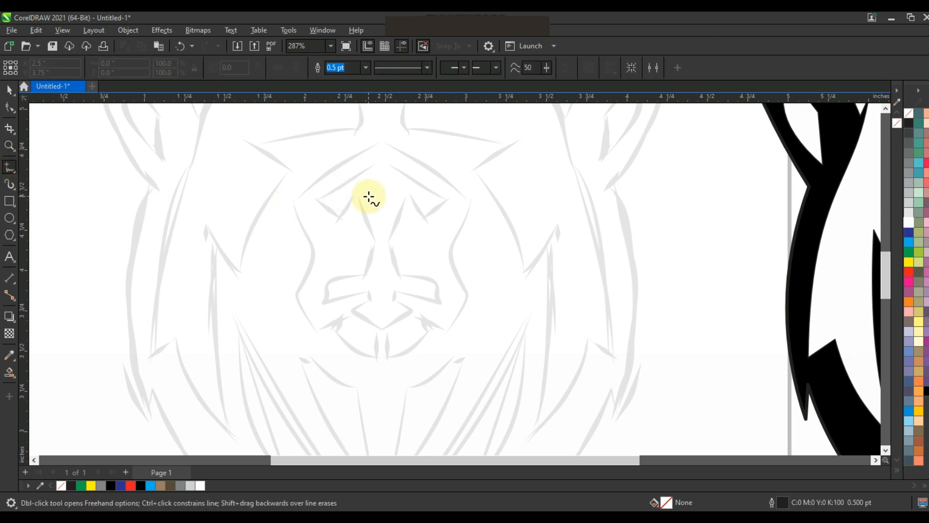
{"action": "left_click", "coordinate": [380, 143]}
{"action": "double_click", "coordinate": [294, 199]}
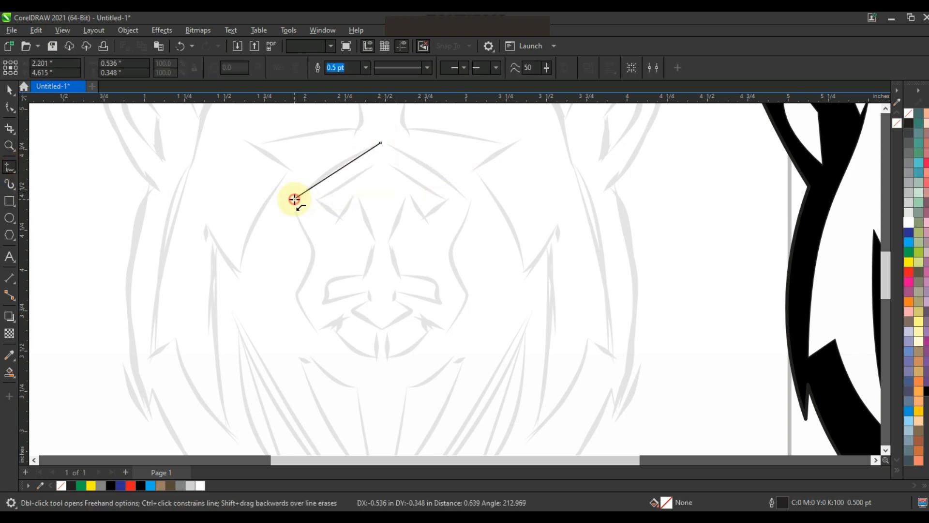
{"action": "left_click", "coordinate": [314, 328]}
{"action": "left_click", "coordinate": [349, 312]}
{"action": "left_click", "coordinate": [337, 329]}
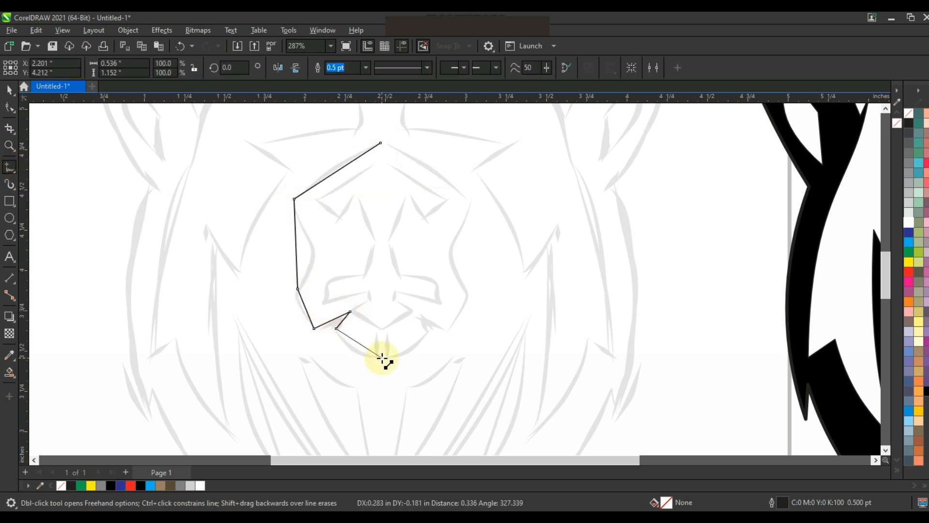
{"action": "double_click", "coordinate": [383, 359]}
Step: Convert the half muzzle outline to curves and bend its segments to follow the sketch
{"action": "key", "text": "F10"}
{"action": "key", "text": "shift+F2"}
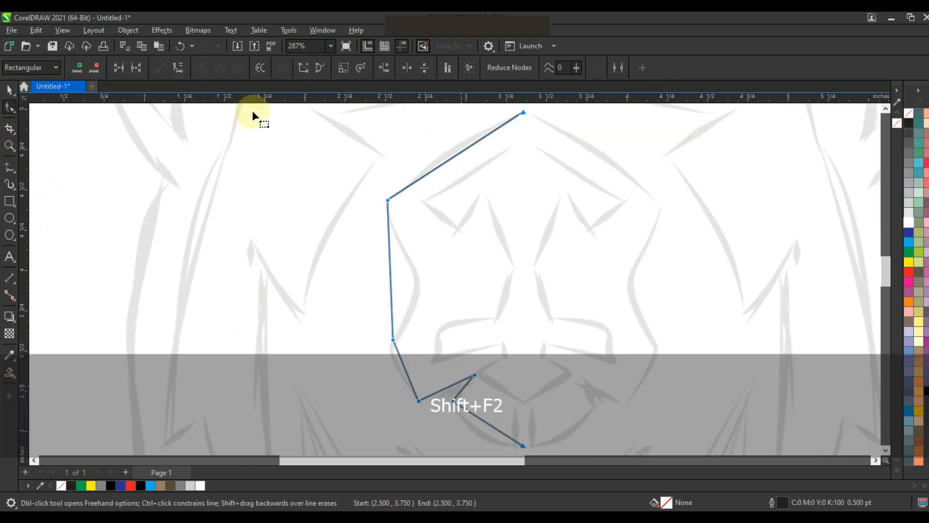
{"action": "left_click_drag", "start_coordinate": [458, 154], "coordinate": [446, 146]}
{"action": "left_click", "coordinate": [393, 340]}
{"action": "left_click_drag", "start_coordinate": [391, 293], "coordinate": [449, 293]}
{"action": "left_click_drag", "start_coordinate": [389, 246], "coordinate": [386, 246]}
{"action": "left_click_drag", "start_coordinate": [450, 293], "coordinate": [448, 289]}
{"action": "left_click_drag", "start_coordinate": [401, 359], "coordinate": [387, 357]}
{"action": "left_click_drag", "start_coordinate": [472, 413], "coordinate": [471, 423]}
Step: Mirror a copy of the half muzzle outline to the opposite side and combine the two halves
{"action": "left_click", "coordinate": [9, 91]}
{"action": "left_click_drag", "start_coordinate": [385, 278], "coordinate": [534, 298]}
{"action": "right_click", "coordinate": [534, 298]}
{"action": "left_click", "coordinate": [447, 150], "text": "shift"}
{"action": "left_click", "coordinate": [318, 67]}
Step: Join the muzzle outline's end nodes where its halves meet at the brow peak and the lower lip
{"action": "left_click", "coordinate": [7, 107]}
{"action": "left_click_drag", "start_coordinate": [510, 106], "coordinate": [535, 126]}
{"action": "left_click", "coordinate": [120, 68]}
{"action": "left_click_drag", "start_coordinate": [508, 433], "coordinate": [535, 456]}
{"action": "left_click", "coordinate": [120, 68]}
Step: Trace the left half of the nose shape inside the muzzle as an open ten-node path ending near the centre line
{"action": "key", "text": "F3"}
{"action": "left_click", "coordinate": [9, 145]}
{"action": "left_click_drag", "start_coordinate": [394, 187], "coordinate": [601, 357]}
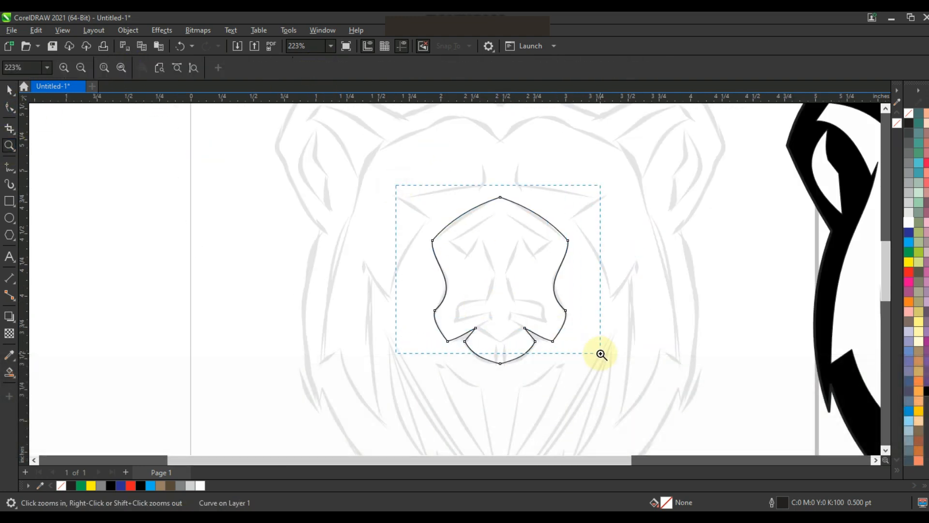
{"action": "left_click", "coordinate": [9, 166]}
{"action": "left_click", "coordinate": [353, 217]}
{"action": "left_click", "coordinate": [390, 253]}
{"action": "left_click", "coordinate": [419, 215]}
{"action": "left_click", "coordinate": [450, 294]}
{"action": "left_click", "coordinate": [435, 338]}
{"action": "left_click", "coordinate": [366, 385]}
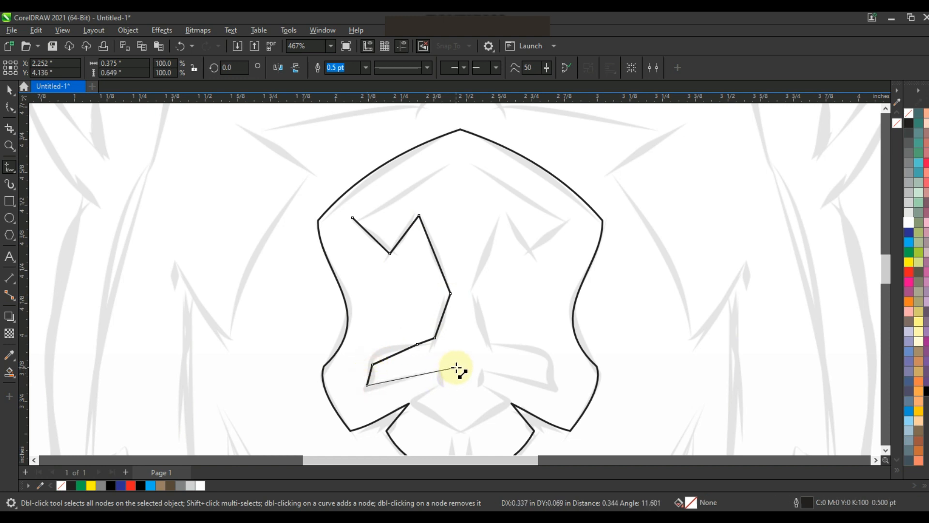
{"action": "left_click", "coordinate": [456, 367]}
{"action": "key", "text": "space"}
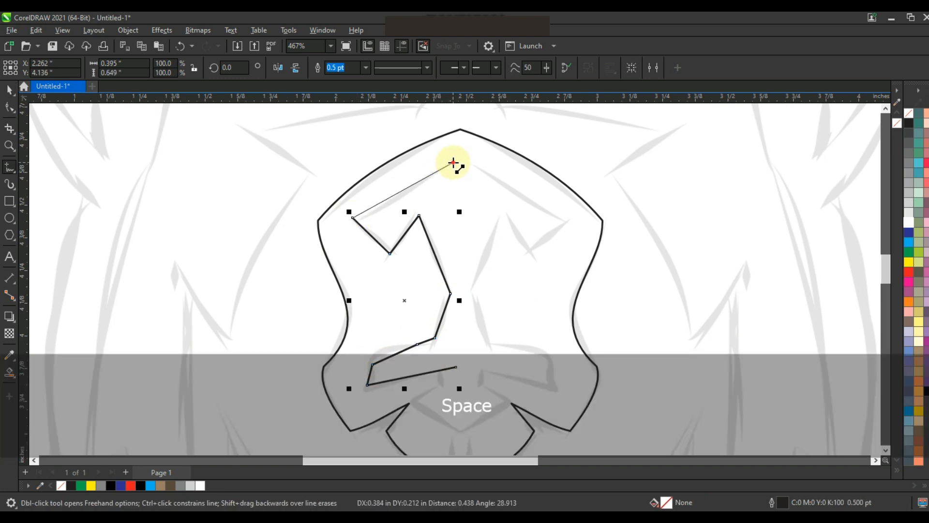
{"action": "left_click", "coordinate": [454, 163]}
Step: Curve the lower segments of the half nose shape around the nostril and the bridge to match the sketch
{"action": "key", "text": "F10"}
{"action": "left_click_drag", "start_coordinate": [389, 355], "coordinate": [387, 350]}
{"action": "left_click", "coordinate": [410, 376]}
{"action": "left_click", "coordinate": [438, 318]}
{"action": "left_click_drag", "start_coordinate": [437, 318], "coordinate": [437, 318]}
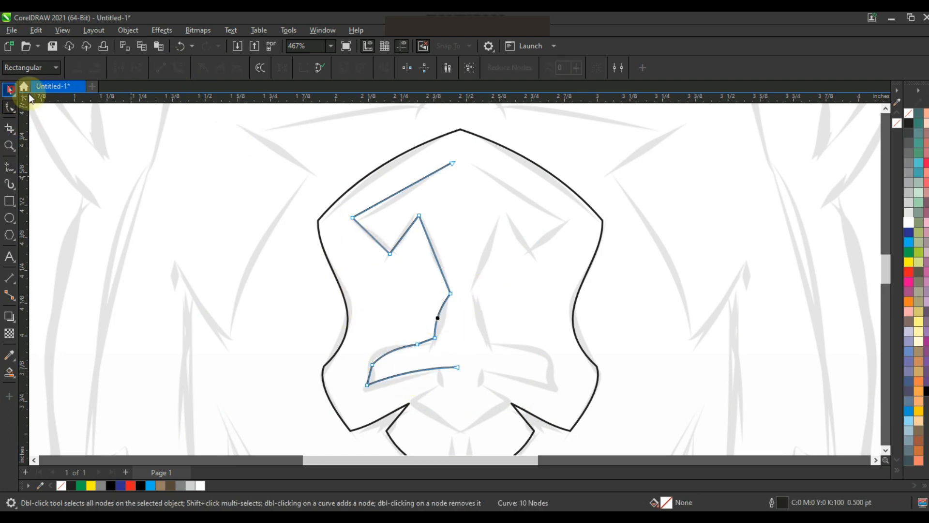
Step: Mirror a copy of the half nose shape to the opposite side and combine the two halves
{"action": "left_click", "coordinate": [10, 90]}
{"action": "left_click_drag", "start_coordinate": [349, 274], "coordinate": [458, 286], "text": "ctrl"}
{"action": "right_click", "coordinate": [458, 286]}
{"action": "left_click", "coordinate": [444, 168], "text": "shift"}
{"action": "left_click", "coordinate": [317, 69]}
Step: Join the nose shape's end nodes where its halves meet at the upper peak and the lower edge
{"action": "left_click", "coordinate": [9, 109]}
{"action": "left_click_drag", "start_coordinate": [475, 151], "coordinate": [428, 179]}
{"action": "left_click", "coordinate": [120, 71]}
{"action": "left_click_drag", "start_coordinate": [442, 356], "coordinate": [472, 382]}
{"action": "left_click", "coordinate": [118, 69]}
Step: Align the inner nose shape to the horizontal centre of the muzzle outline
{"action": "left_click", "coordinate": [9, 90]}
{"action": "key", "text": "F3"}
{"action": "key", "text": "c"}
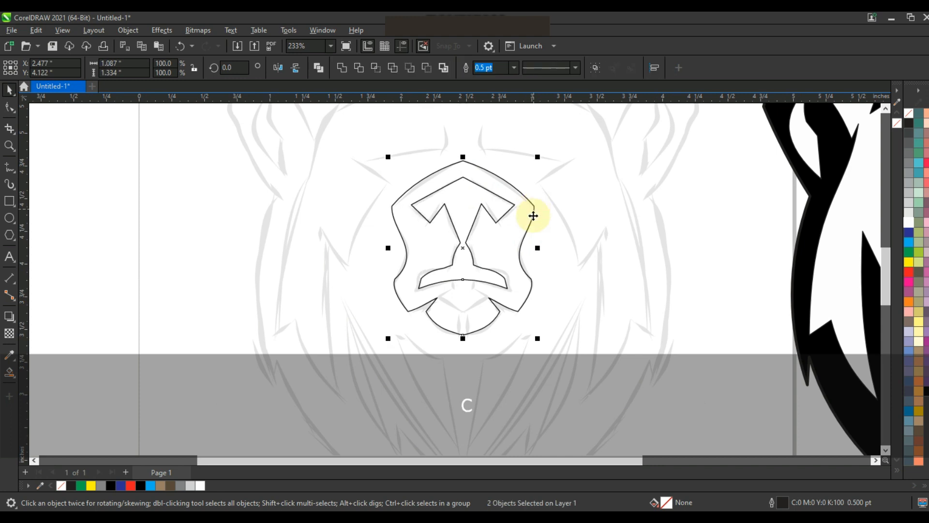
Step: Draw a closed two-node shape about 0.356 in wide between the mouth corners and bow both sides to about 0.113 in high
{"action": "left_click_drag", "start_coordinate": [363, 245], "coordinate": [574, 353]}
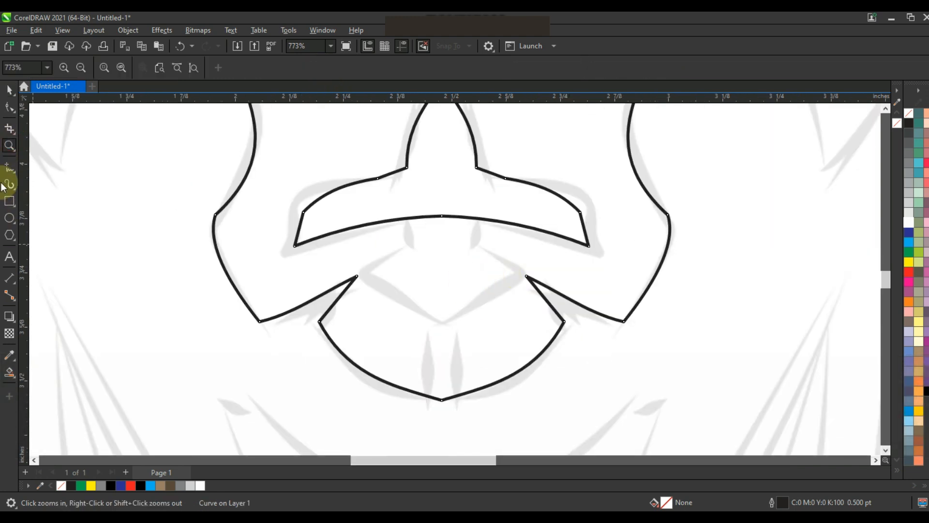
{"action": "left_click", "coordinate": [10, 167]}
{"action": "key", "text": "Escape"}
{"action": "left_click", "coordinate": [363, 272]}
{"action": "left_click", "coordinate": [517, 272]}
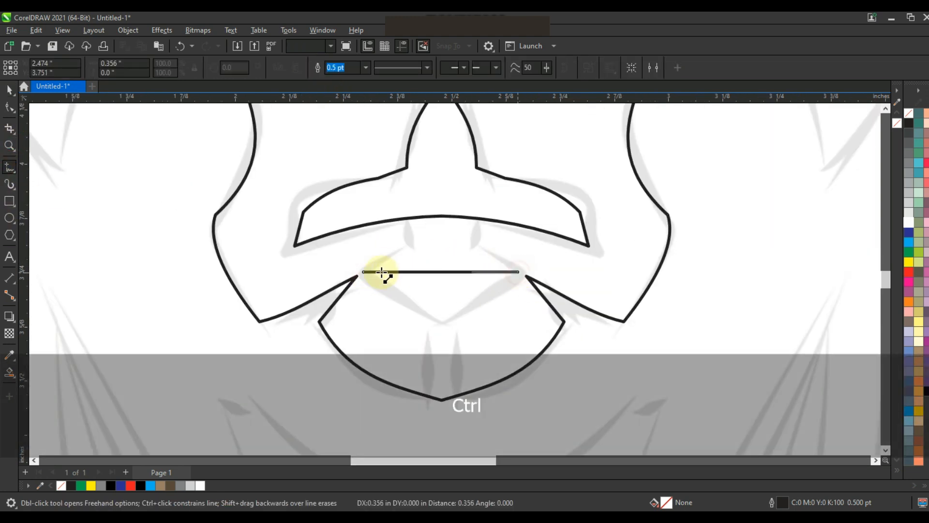
{"action": "key", "text": "F10"}
{"action": "left_click_drag", "start_coordinate": [250, 238], "coordinate": [566, 310]}
{"action": "left_click", "coordinate": [178, 68]}
{"action": "left_click", "coordinate": [422, 297]}
{"action": "left_click_drag", "start_coordinate": [441, 272], "coordinate": [440, 251]}
Step: Combine the mouth shape with the nose and muzzle shapes and fill the result with white
{"action": "left_click", "coordinate": [10, 90]}
{"action": "left_click", "coordinate": [549, 232], "text": "shift"}
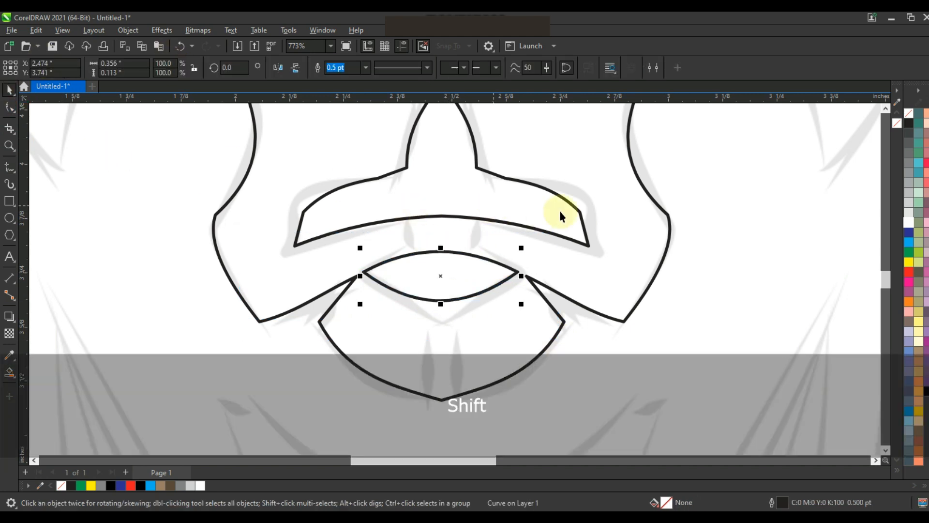
{"action": "left_click", "coordinate": [319, 68]}
{"action": "left_click", "coordinate": [909, 222]}
Step: Align the white muzzle shape to the horizontal centre of the black head silhouette
{"action": "key", "text": "F3"}
{"action": "key", "text": "F3"}
{"action": "key", "text": "F3"}
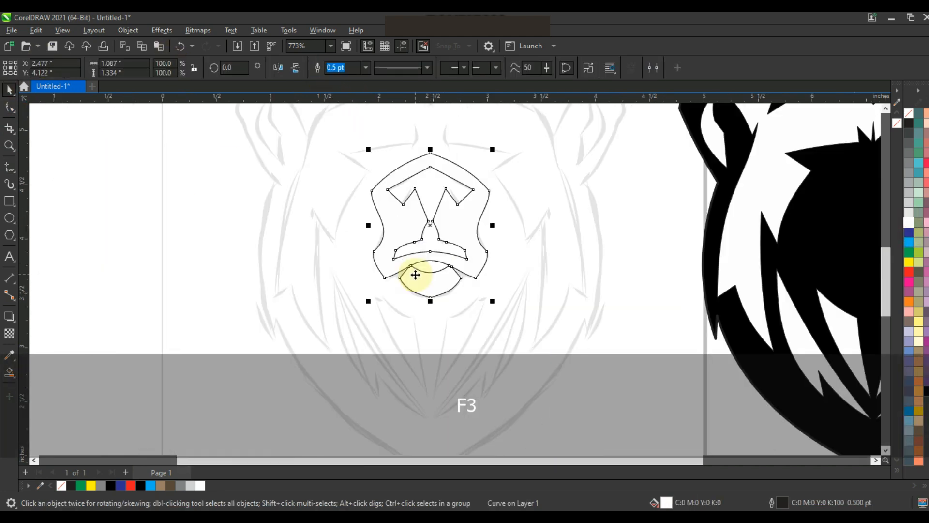
{"action": "left_click", "coordinate": [643, 282], "text": "shift"}
{"action": "key", "text": "c"}
Step: Select the whole traced bear head and remove the outline from its shapes
{"action": "left_click", "coordinate": [778, 143]}
{"action": "left_click_drag", "start_coordinate": [761, 170], "coordinate": [488, 387]}
{"action": "right_click", "coordinate": [909, 114]}
{"action": "left_click", "coordinate": [767, 223]}
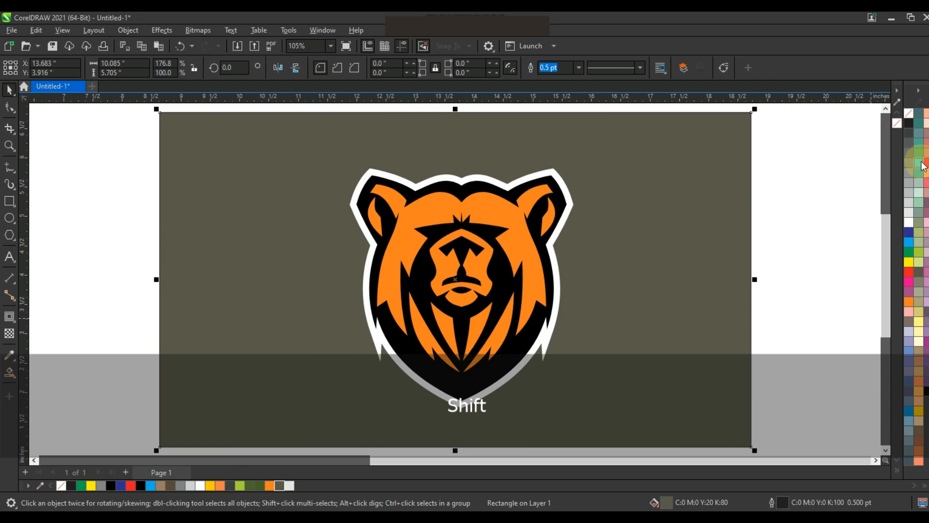
Step: Try a C60 M0 Y20 K0 fill on the background rectangle behind the orange bear logo, and undo it
{"action": "left_click", "coordinate": [918, 163]}
{"action": "key", "text": "ctrl+z"}
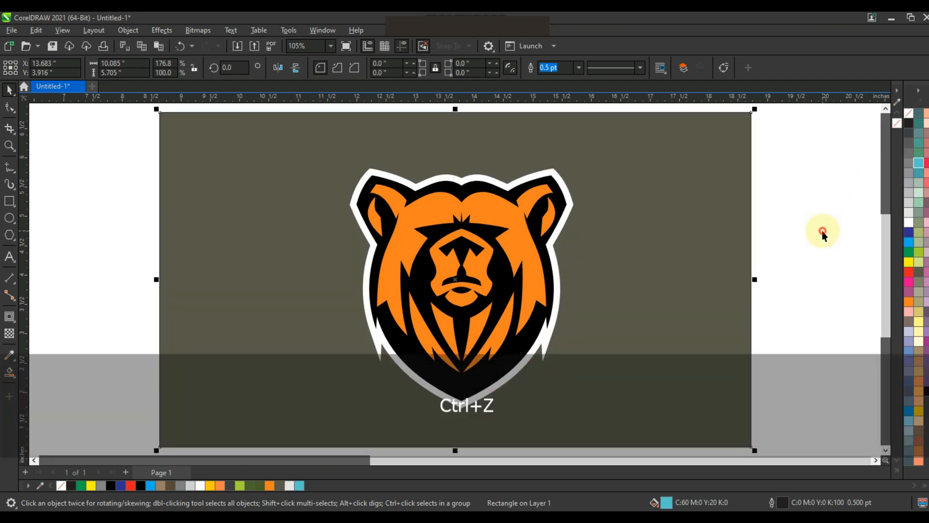
{"action": "left_click", "coordinate": [786, 227]}
{"action": "key", "text": "Escape"}
{"action": "scroll", "coordinate": [676, 216], "scroll_direction": "down", "scroll_amount": 1}
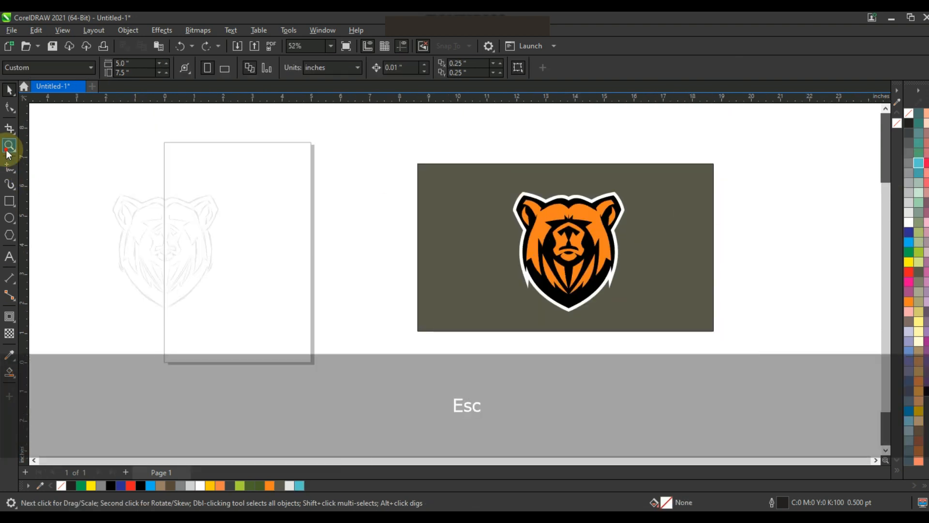